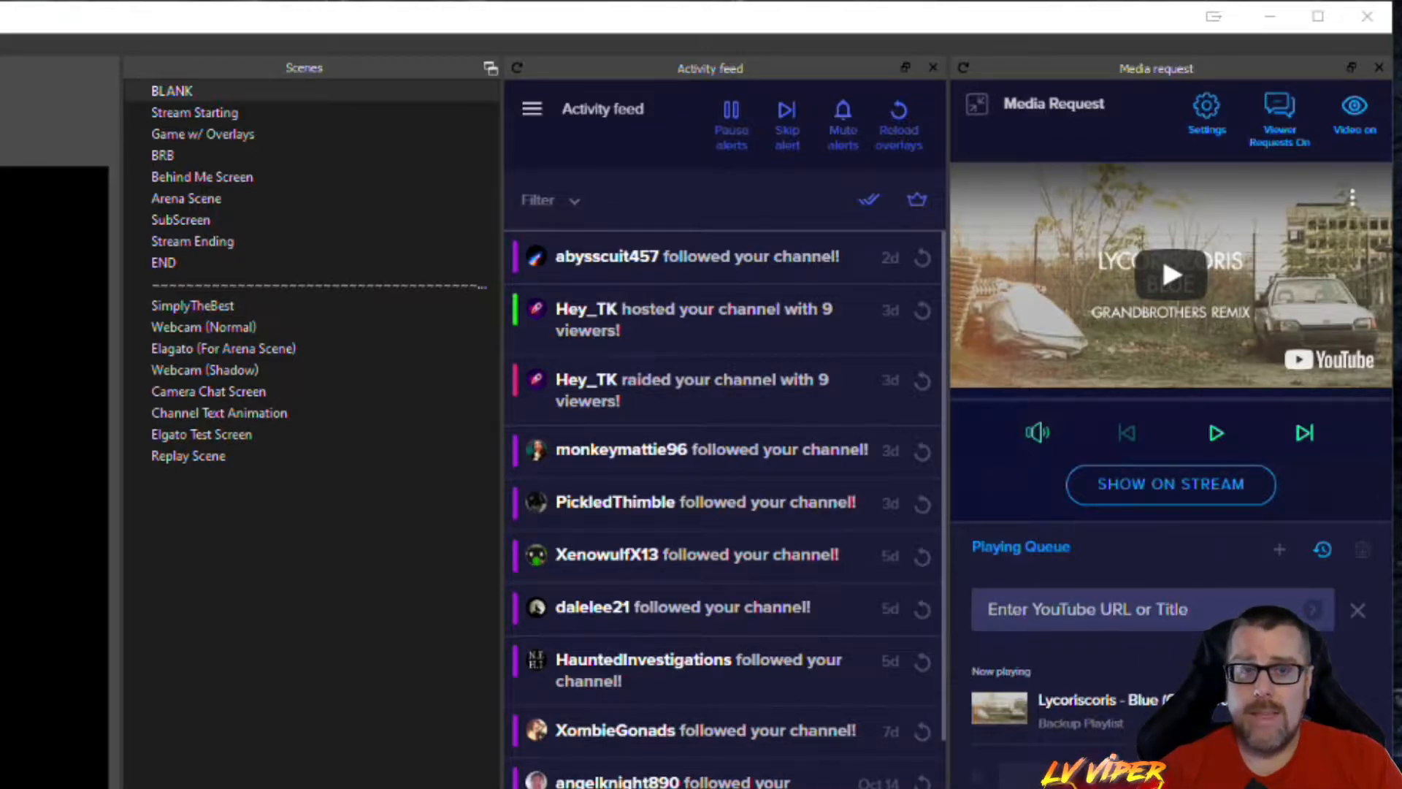
# Step: Show the Stream Starting scene and look at the options for adding a scene to the scene list
pyautogui.click(200, 114)
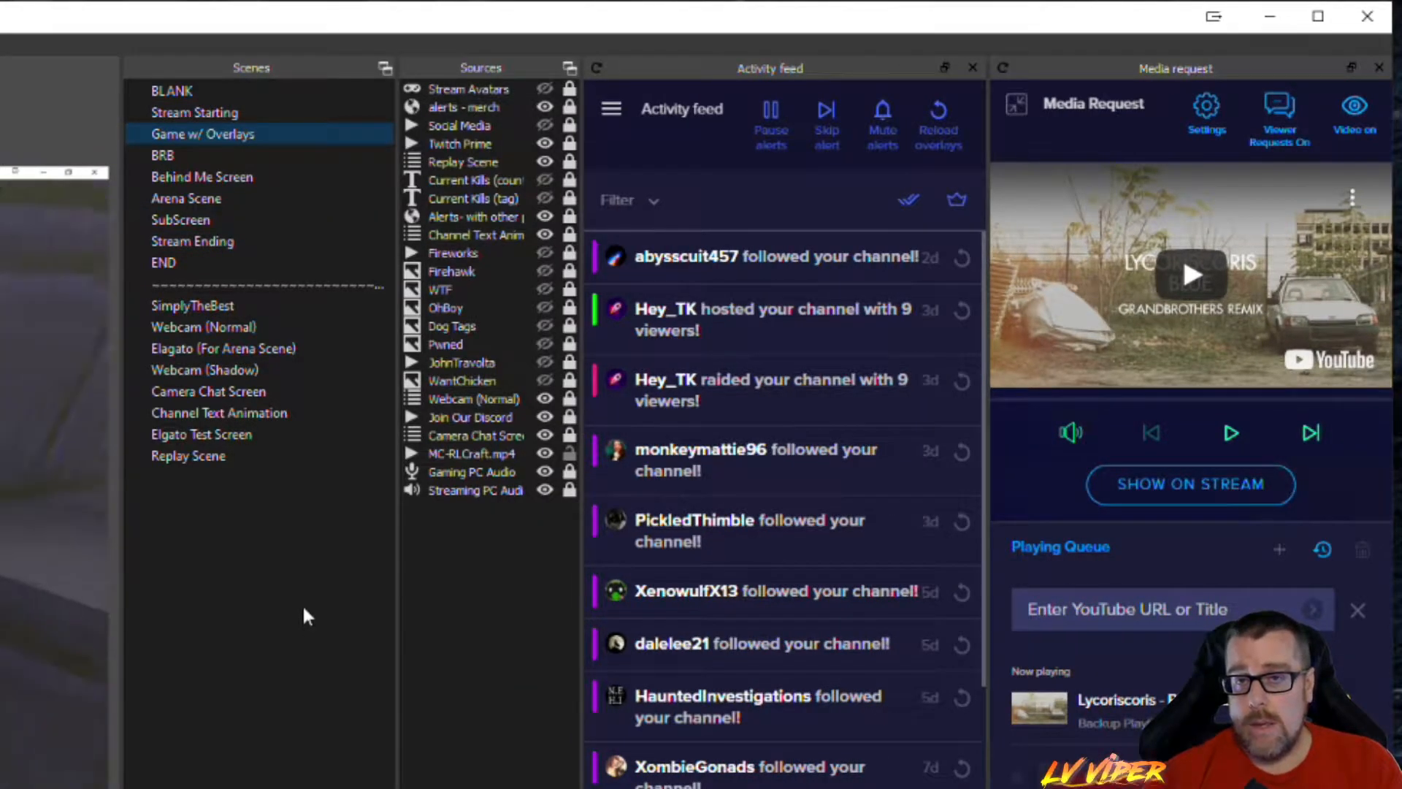
pyautogui.rightClick(227, 576)
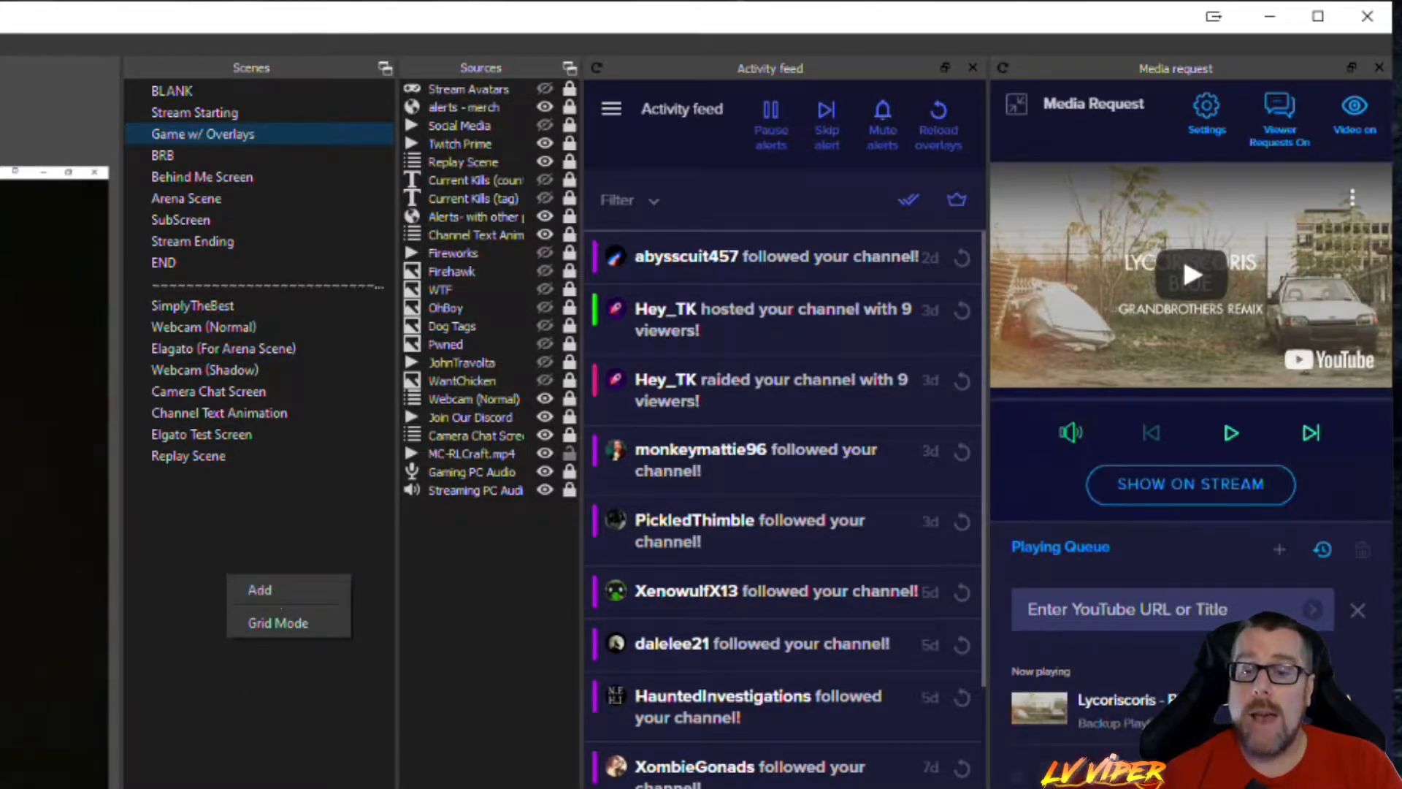
pyautogui.press('Escape')
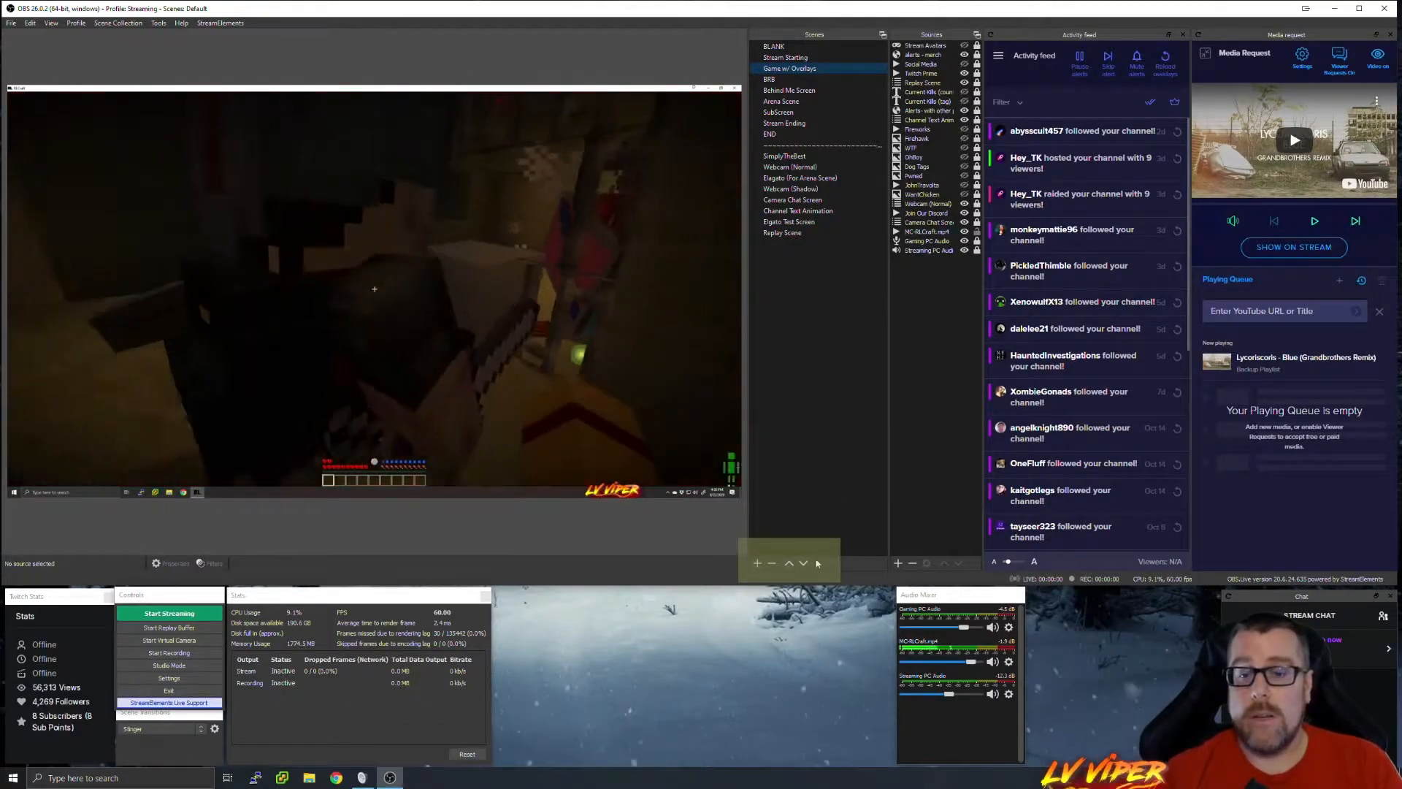
# Step: Move the Game w/ Overlays scene up one place and back down, and switch the scene list to grid mode and back
pyautogui.click(790, 563)
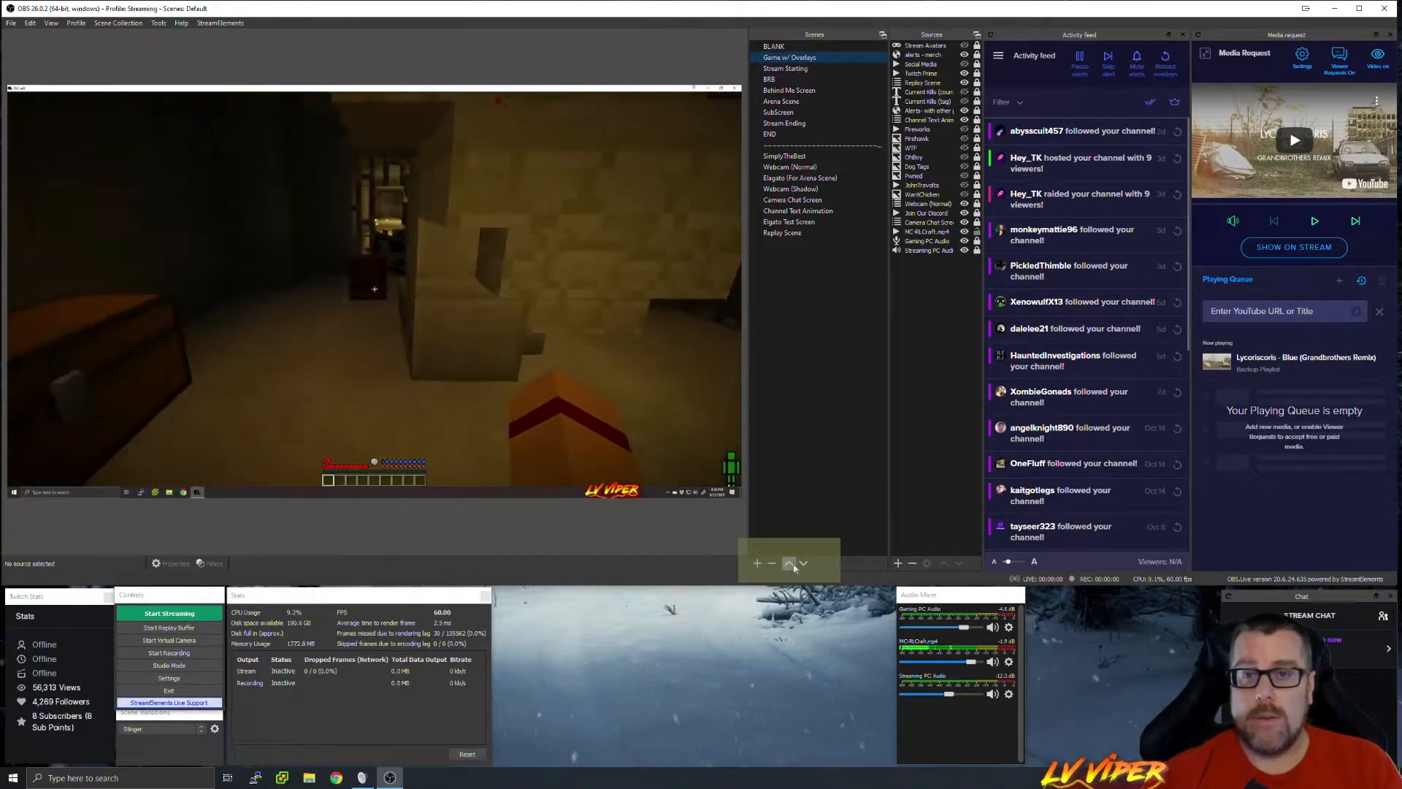
pyautogui.click(804, 563)
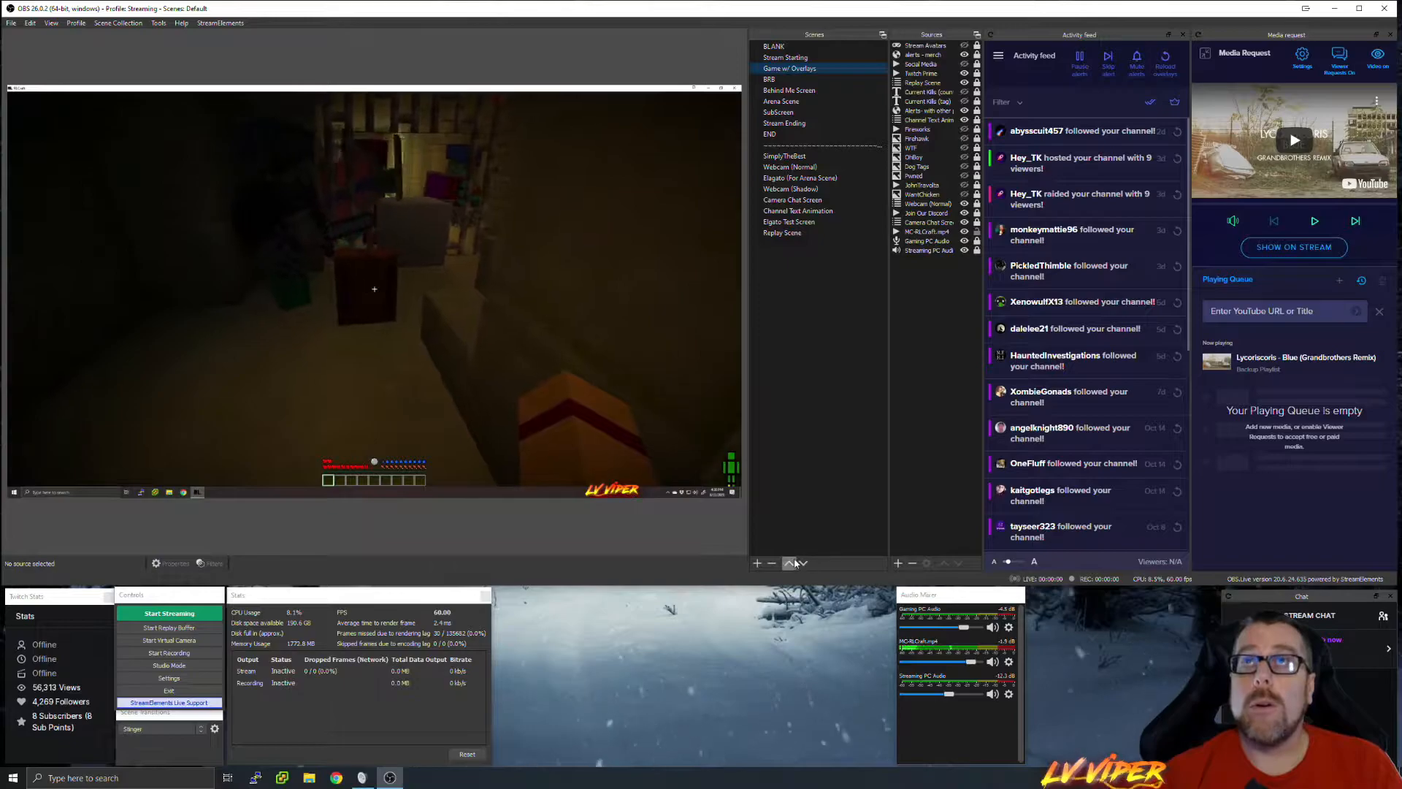
pyautogui.rightClick(806, 314)
pyautogui.click(830, 336)
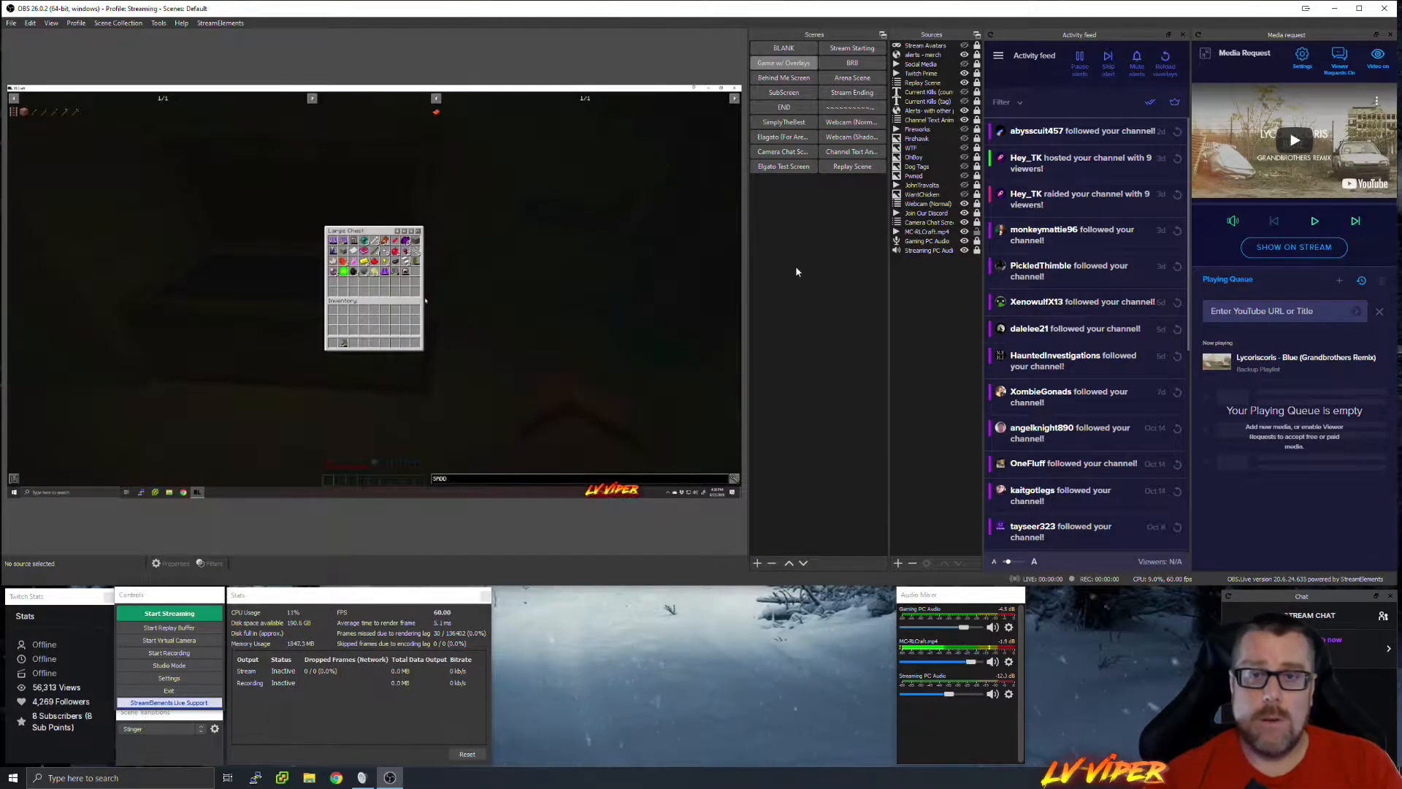
pyautogui.rightClick(800, 286)
pyautogui.click(827, 310)
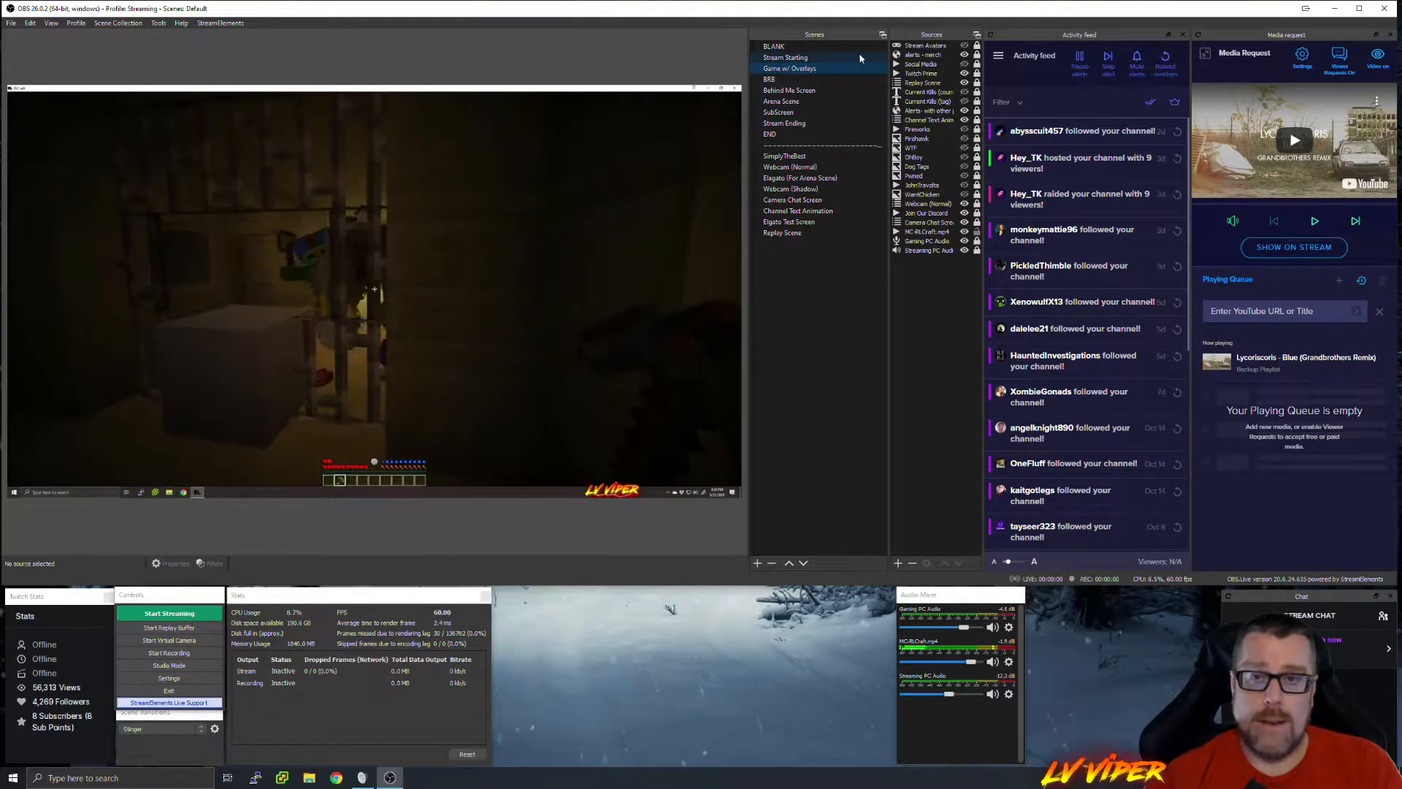
# Step: Examine the Order and Fullscreen Projector options of the Game w/ Overlays scene
pyautogui.rightClick(789, 69)
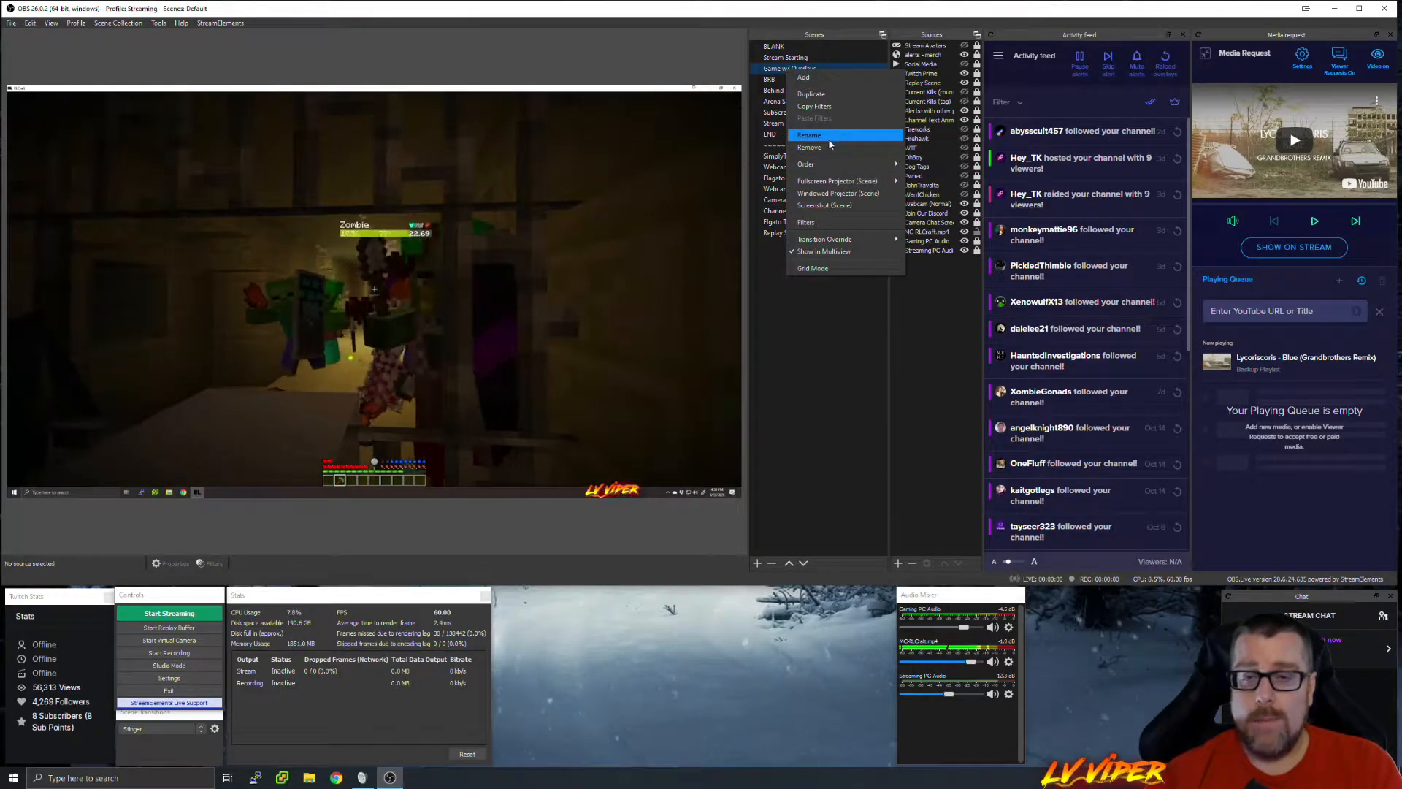
pyautogui.moveTo(842, 162)
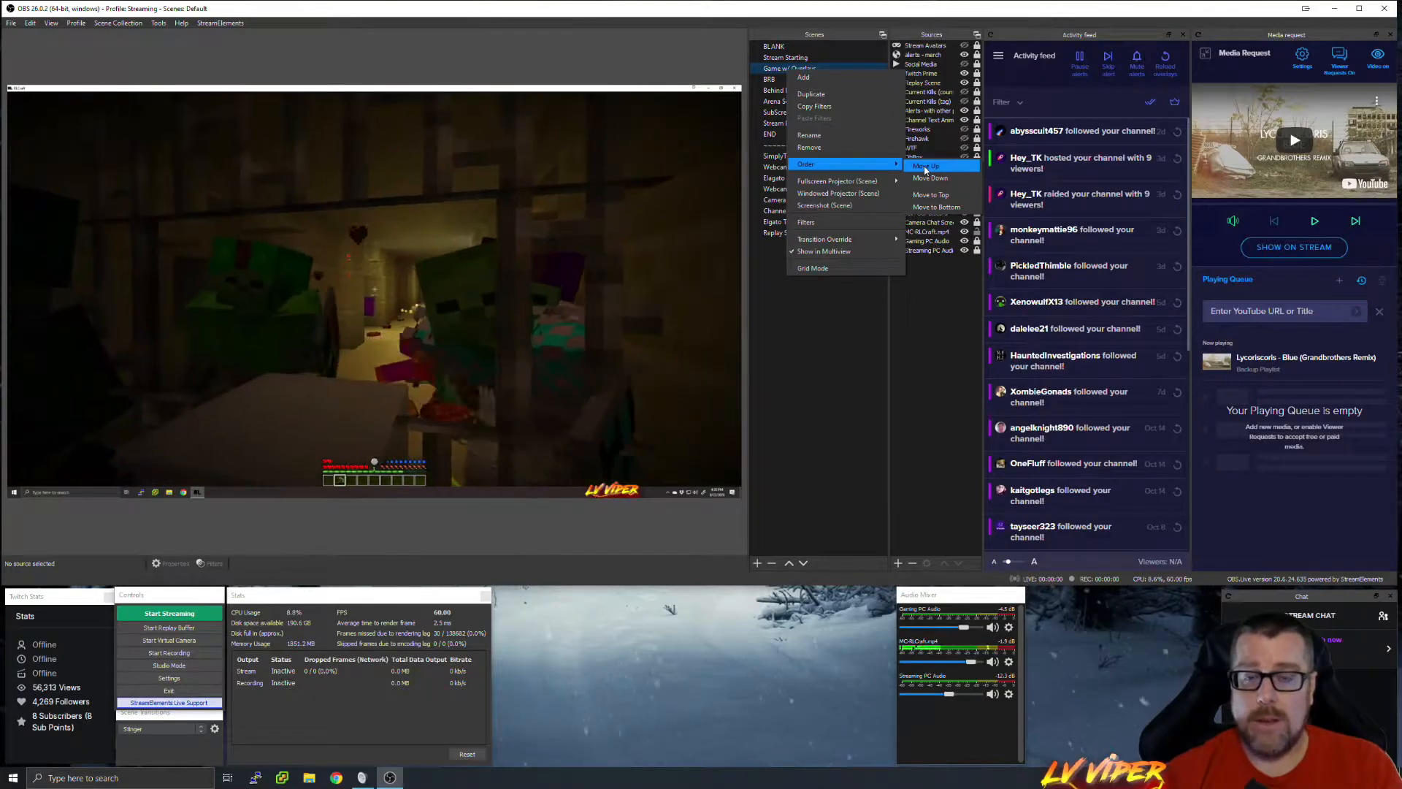
pyautogui.moveTo(879, 184)
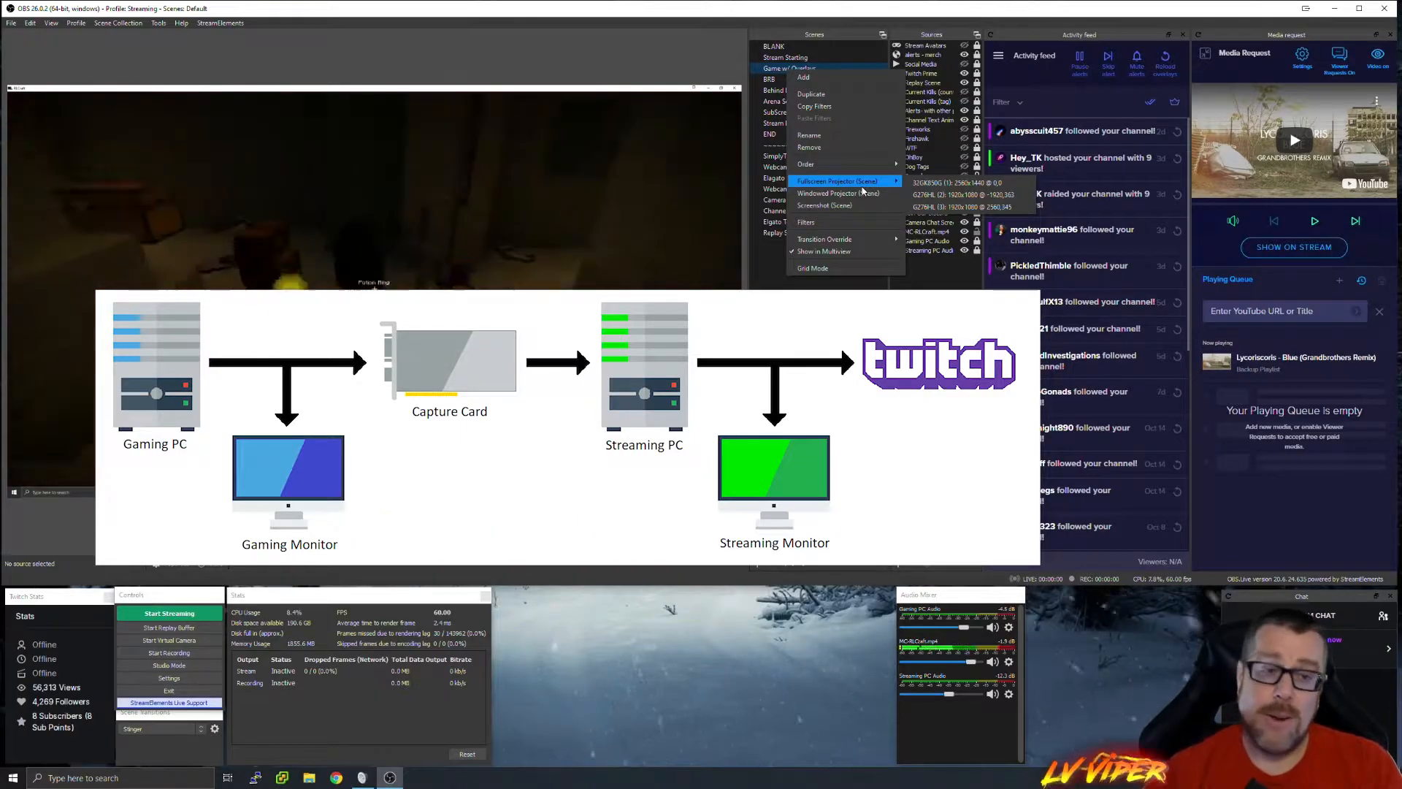
pyautogui.moveTo(860, 181)
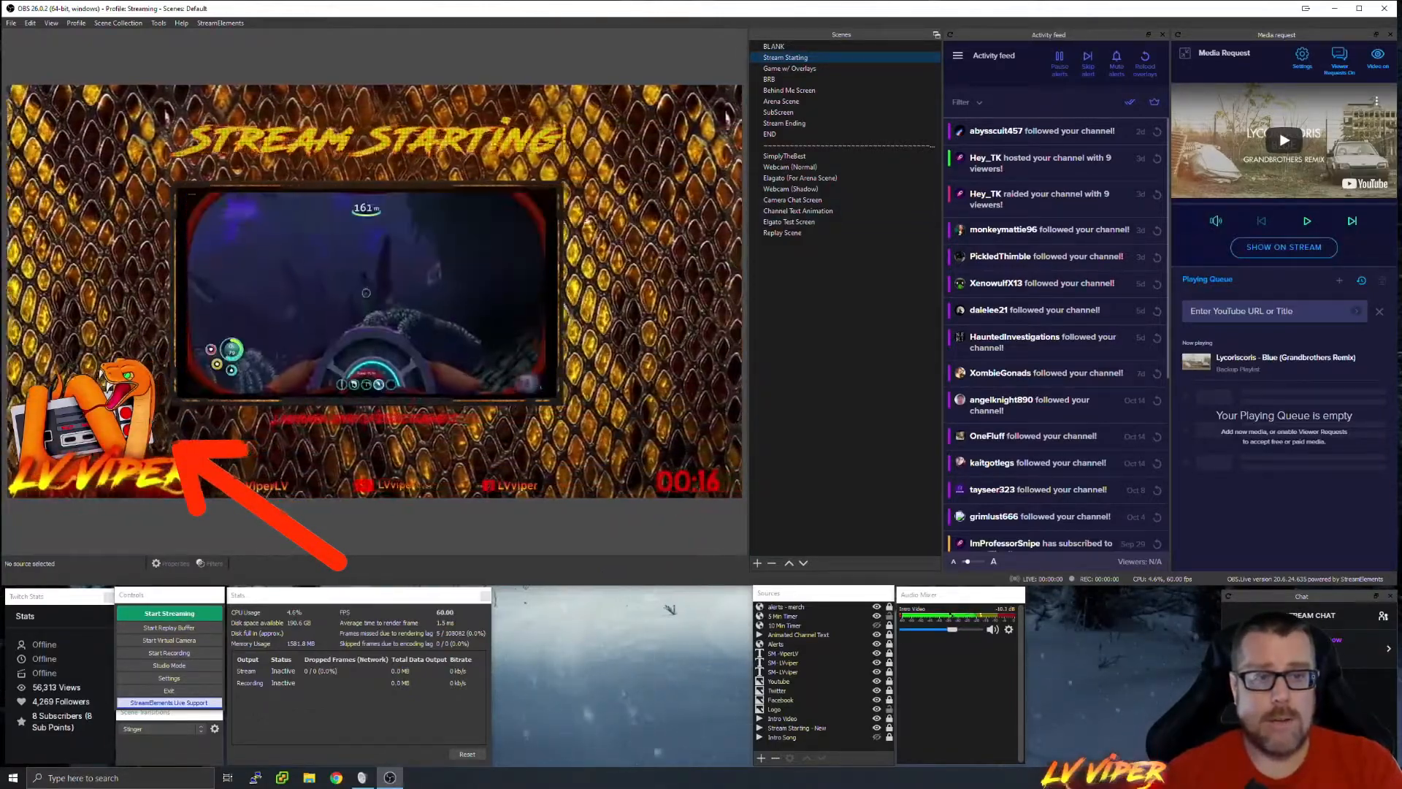
# Step: Preview the Arena Scene, SubScreen, Behind Me Screen, SimplyTheBest, Webcam (Normal) and Game w/ Overlays scenes one after another
pyautogui.click(781, 102)
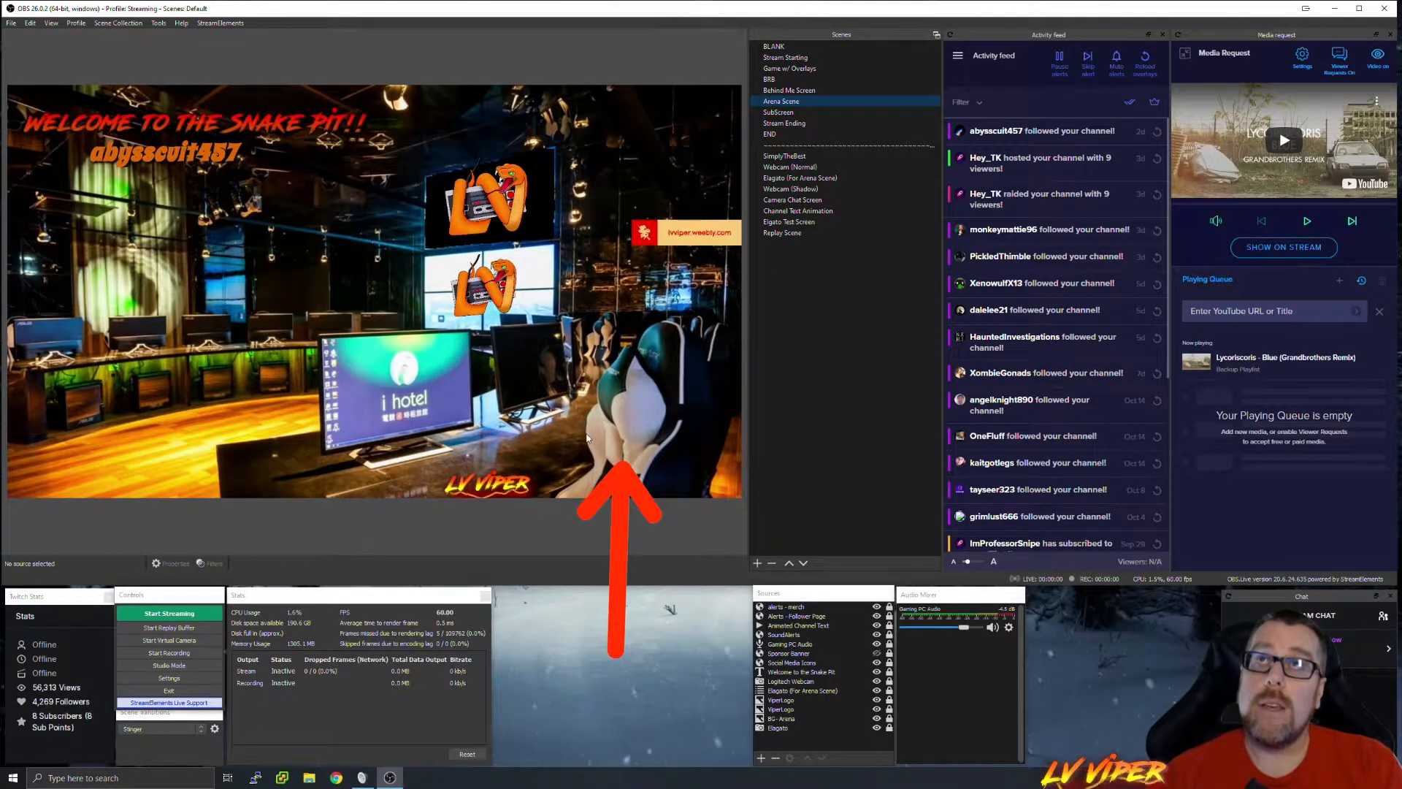
pyautogui.click(806, 112)
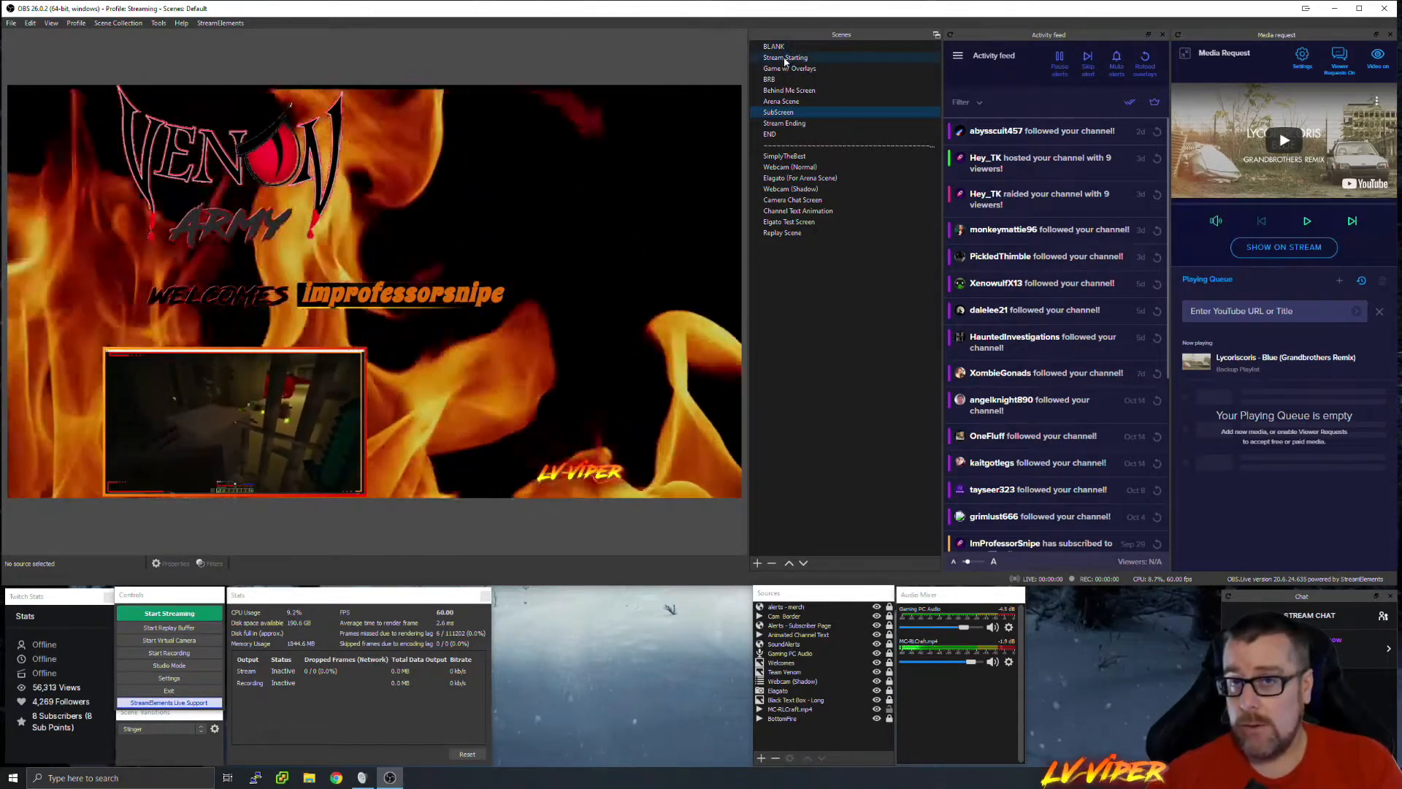
pyautogui.click(791, 89)
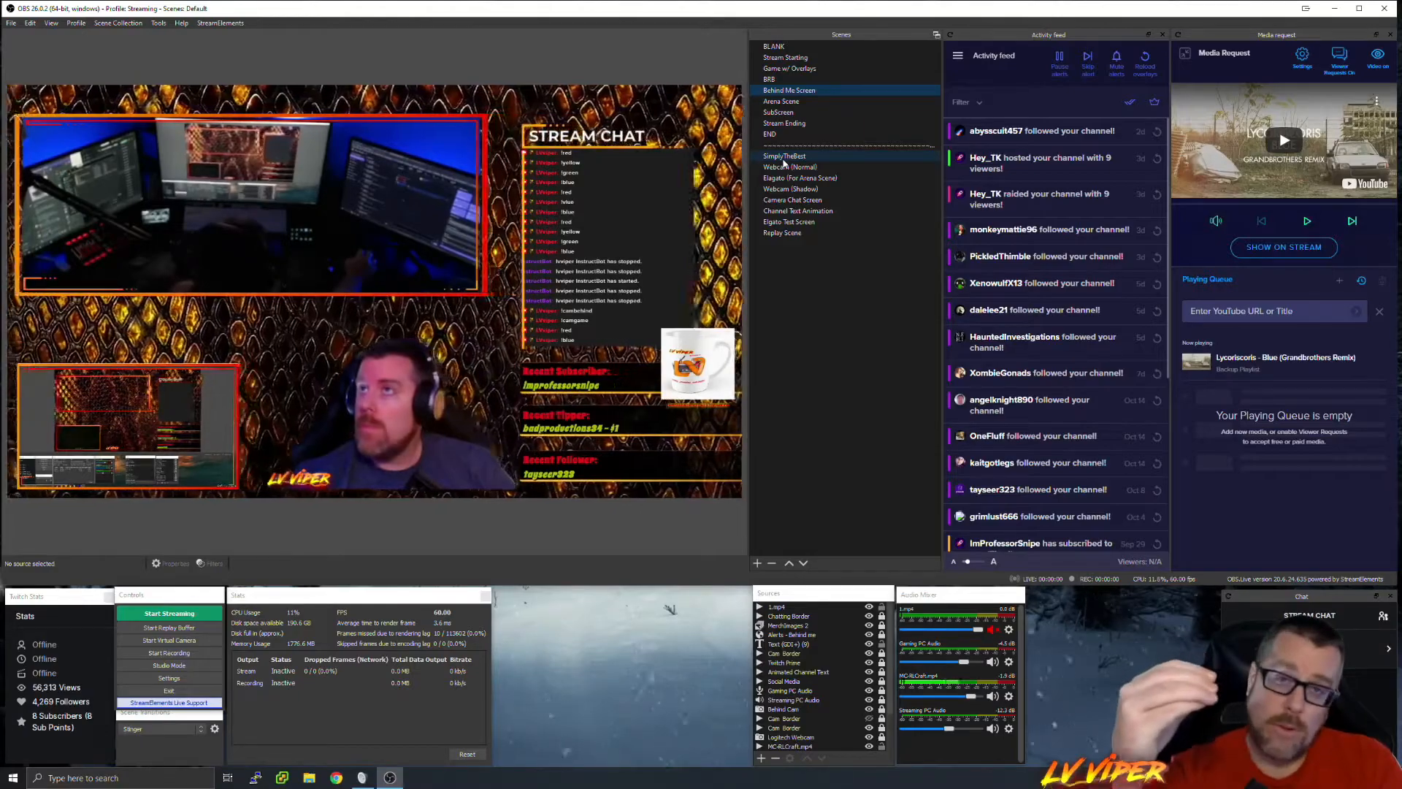
pyautogui.click(784, 157)
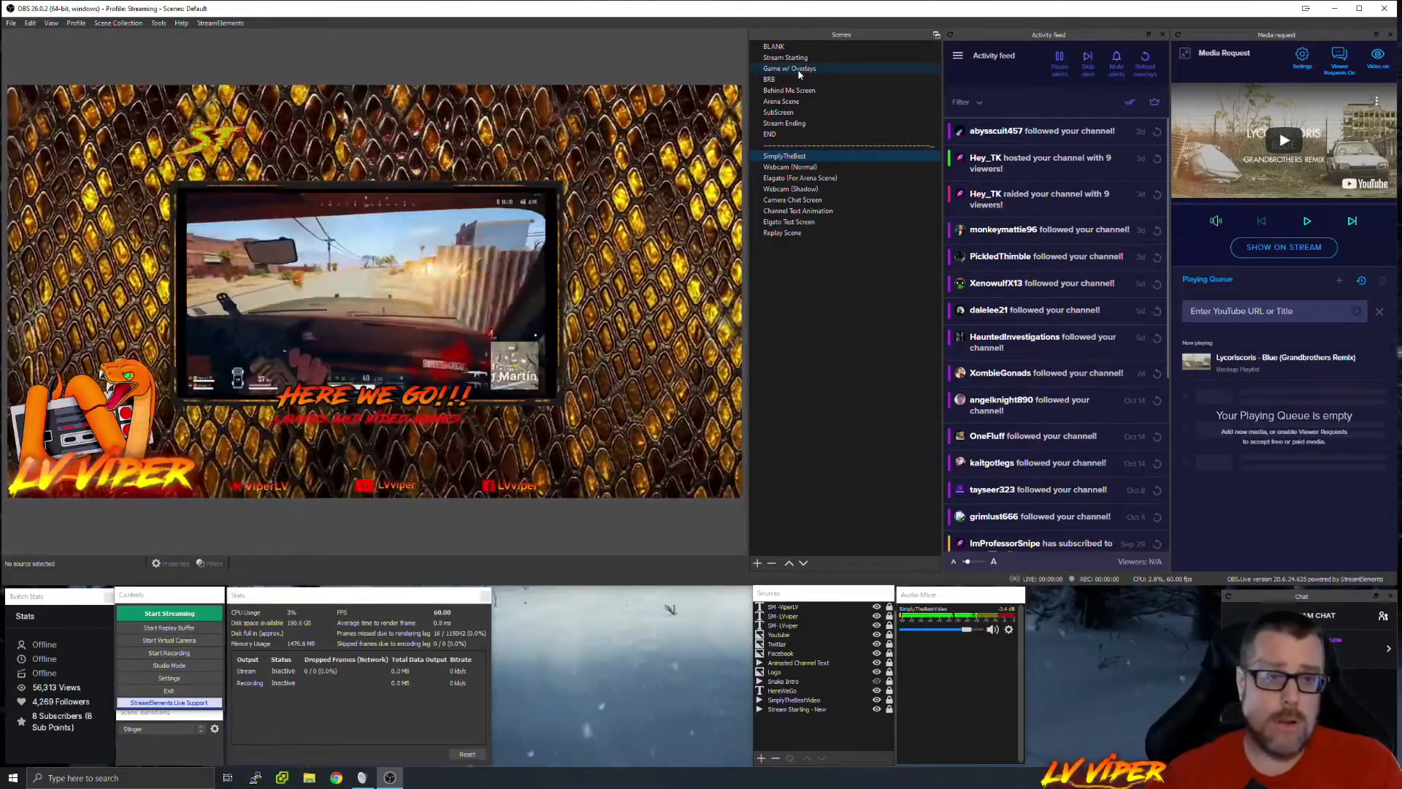
pyautogui.click(840, 167)
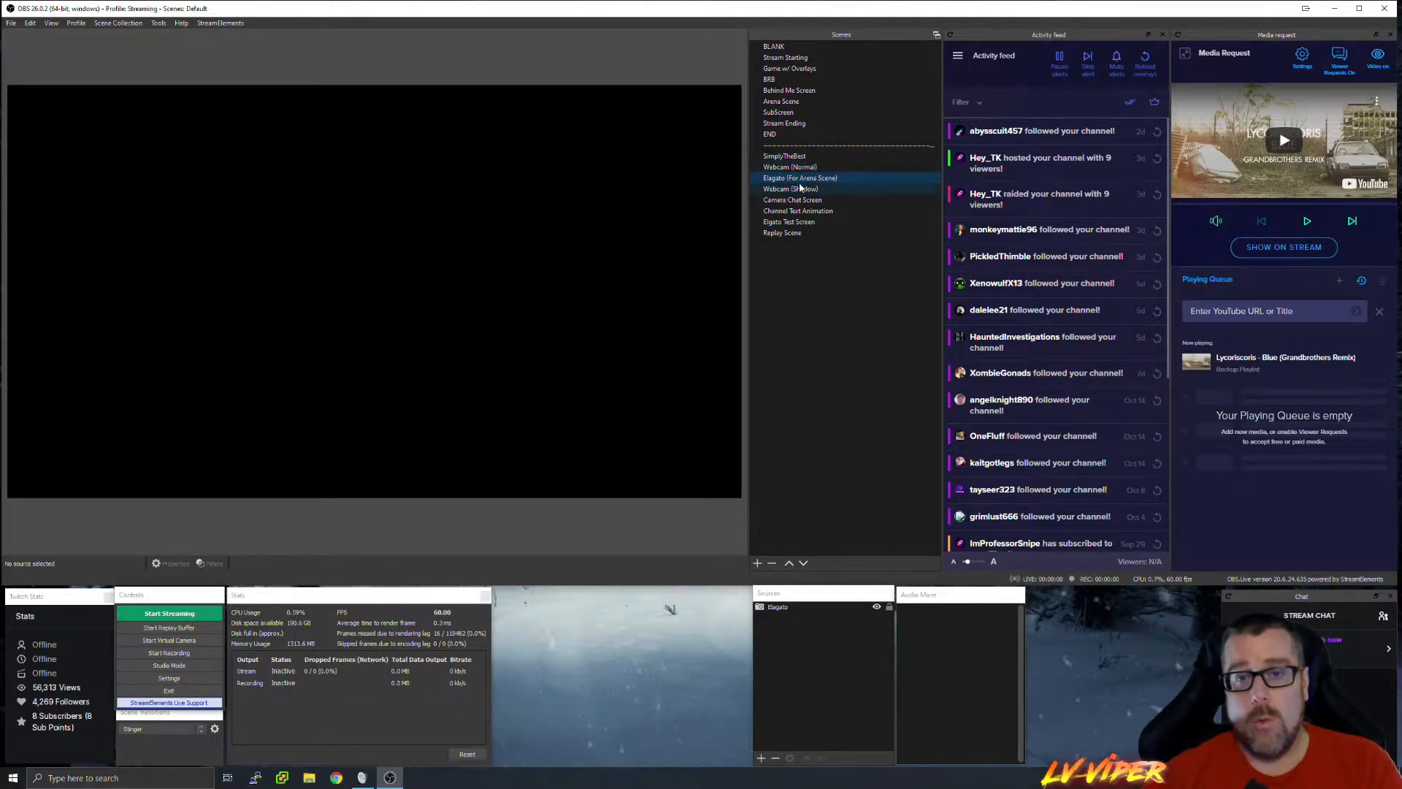
pyautogui.click(808, 71)
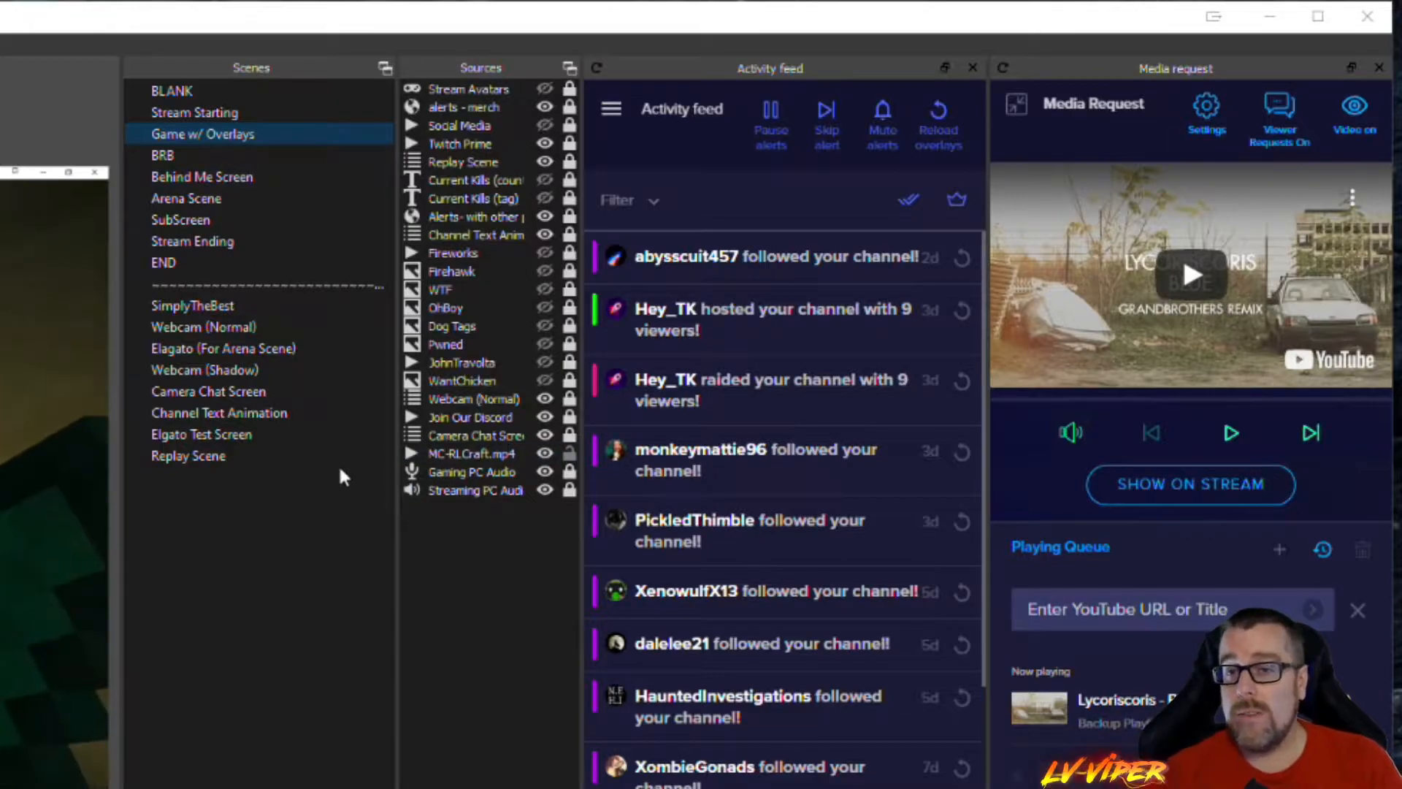
# Step: Inspect the Motion and Color Correction filters applied to the whole Webcam (Shadow) scene
pyautogui.rightClick(229, 377)
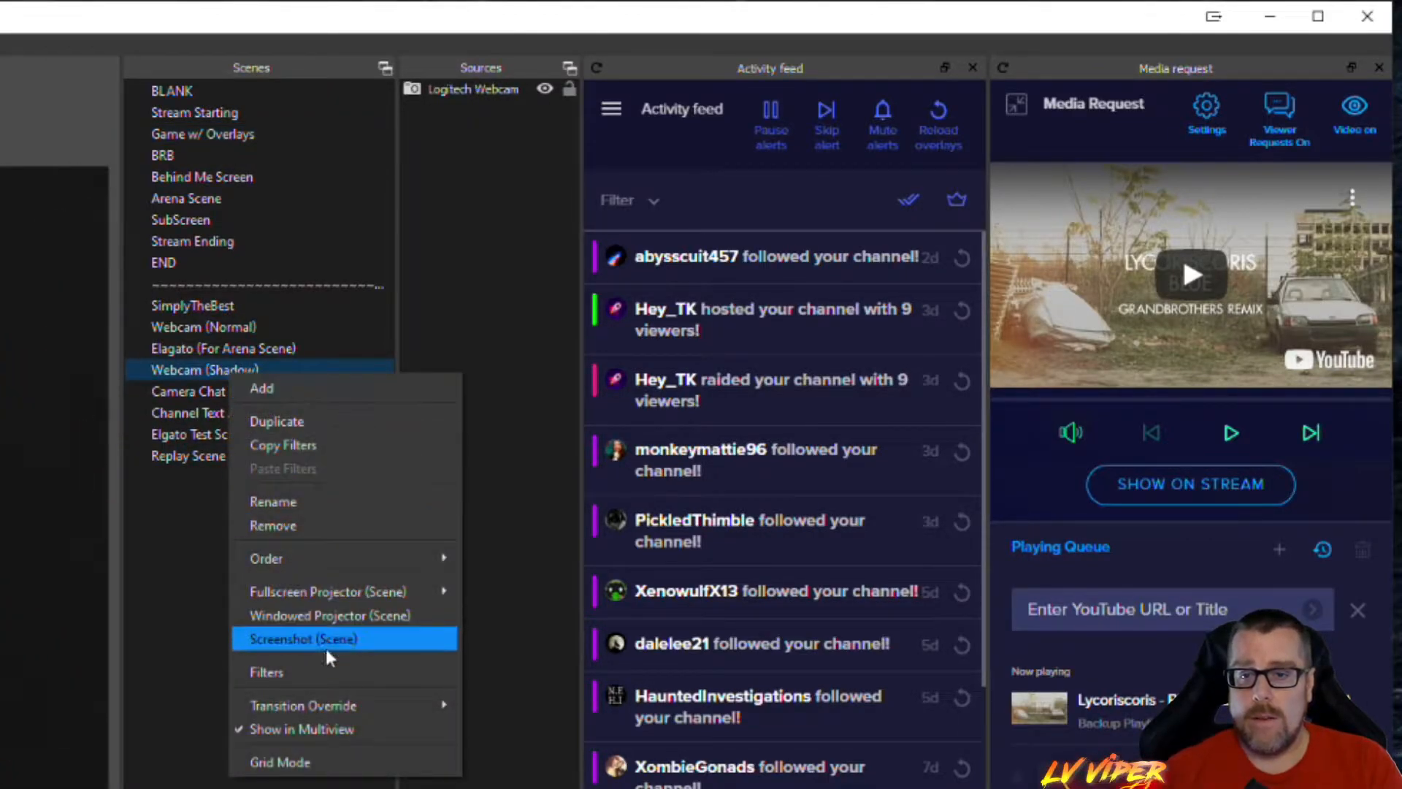
pyautogui.click(292, 669)
pyautogui.moveTo(357, 163); pyautogui.dragTo(782, 93)
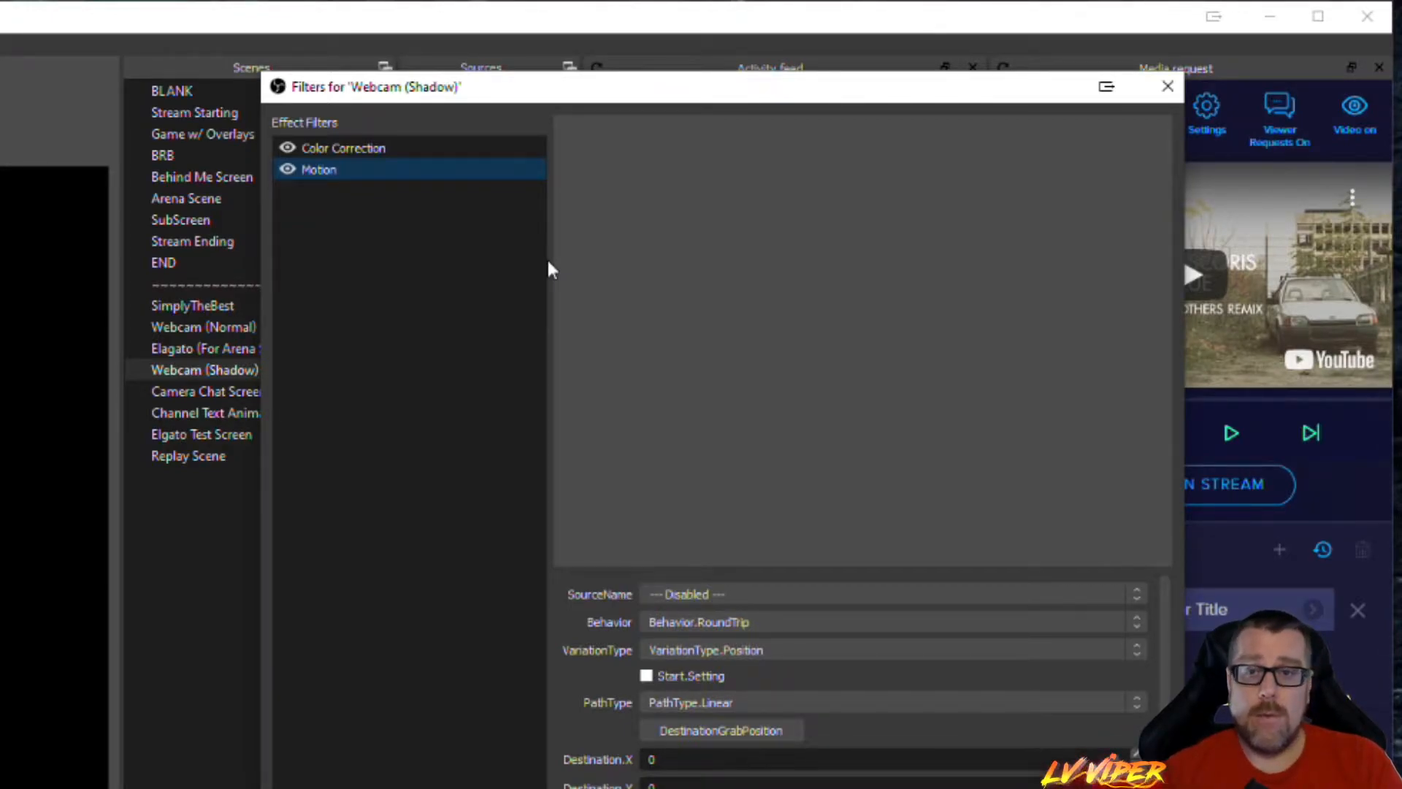
pyautogui.moveTo(447, 92); pyautogui.dragTo(578, 194)
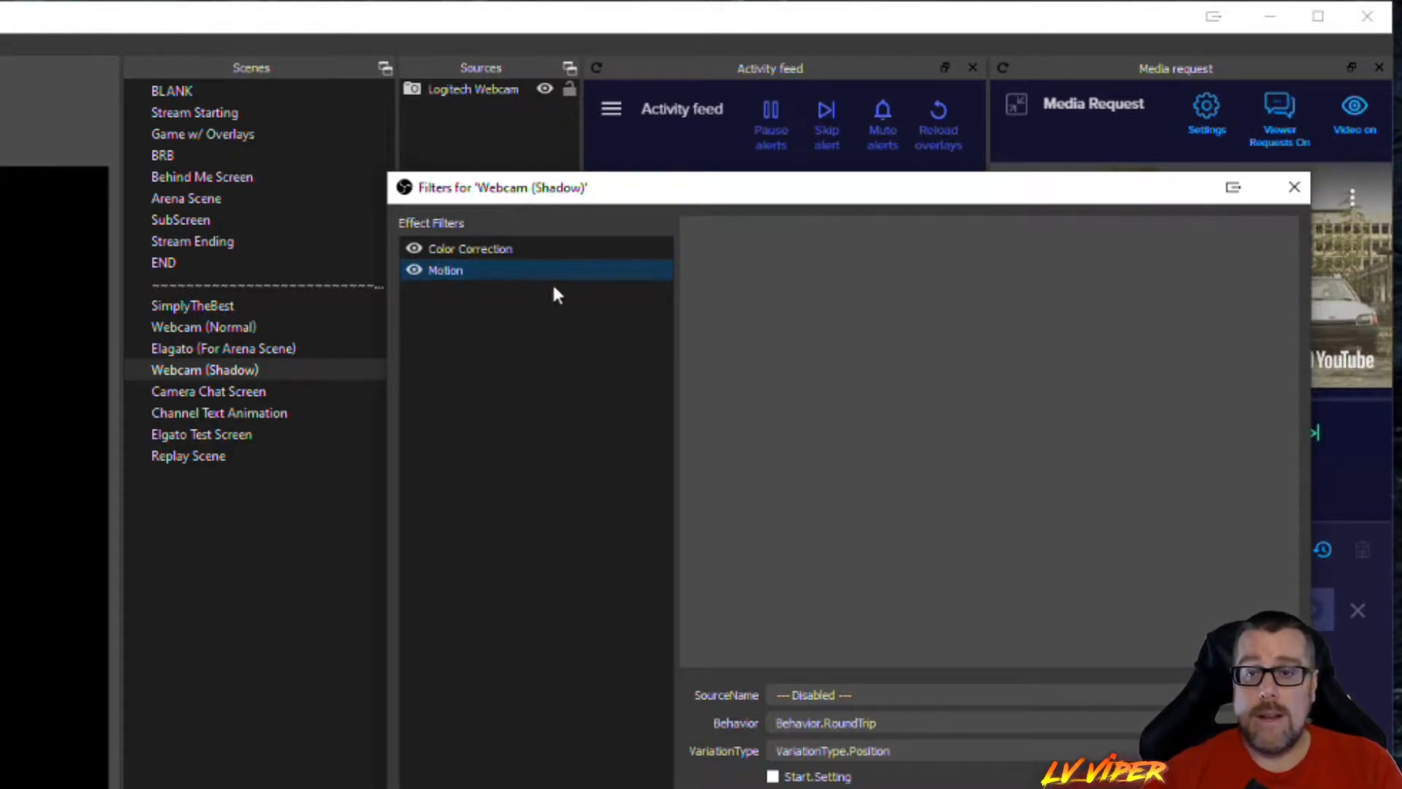
pyautogui.click(515, 252)
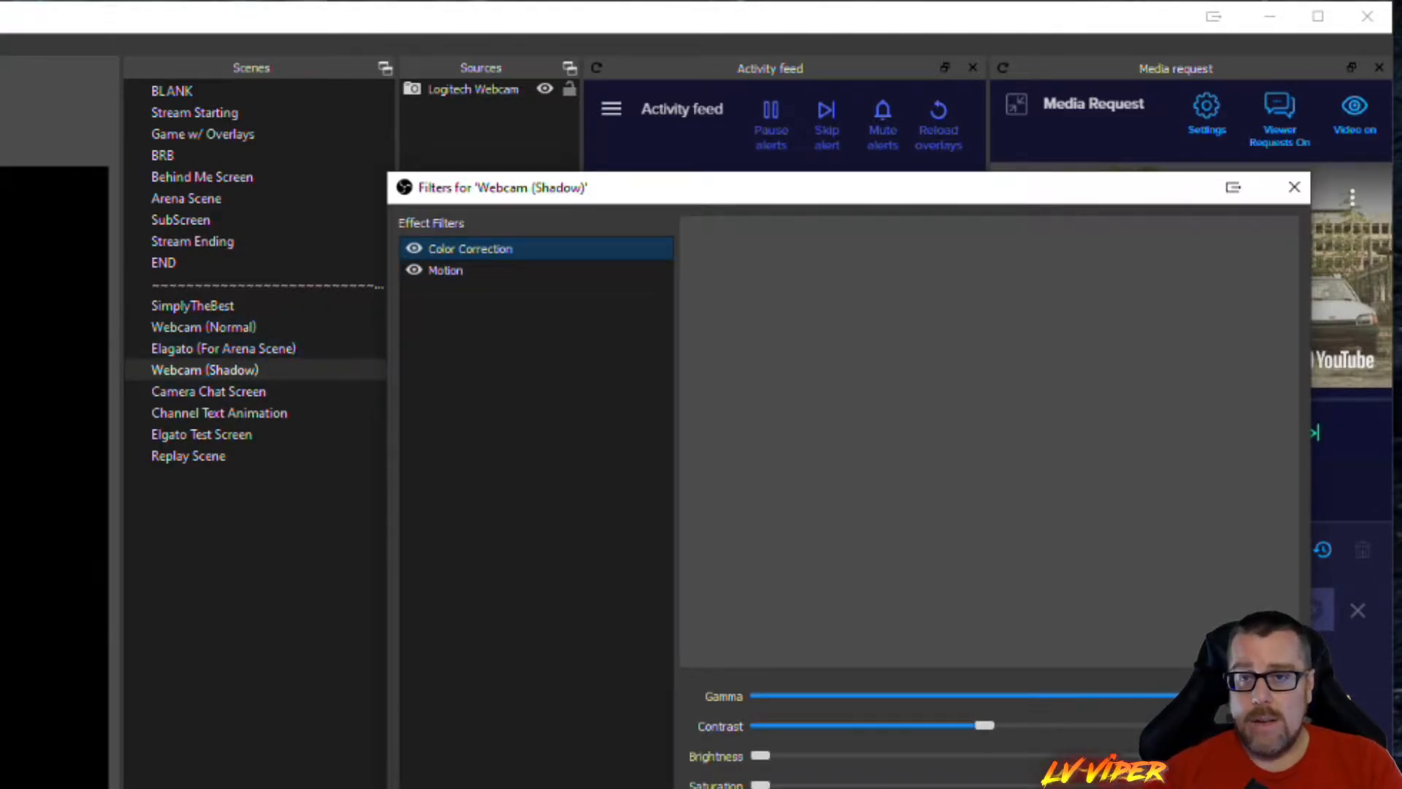
pyautogui.press('Escape')
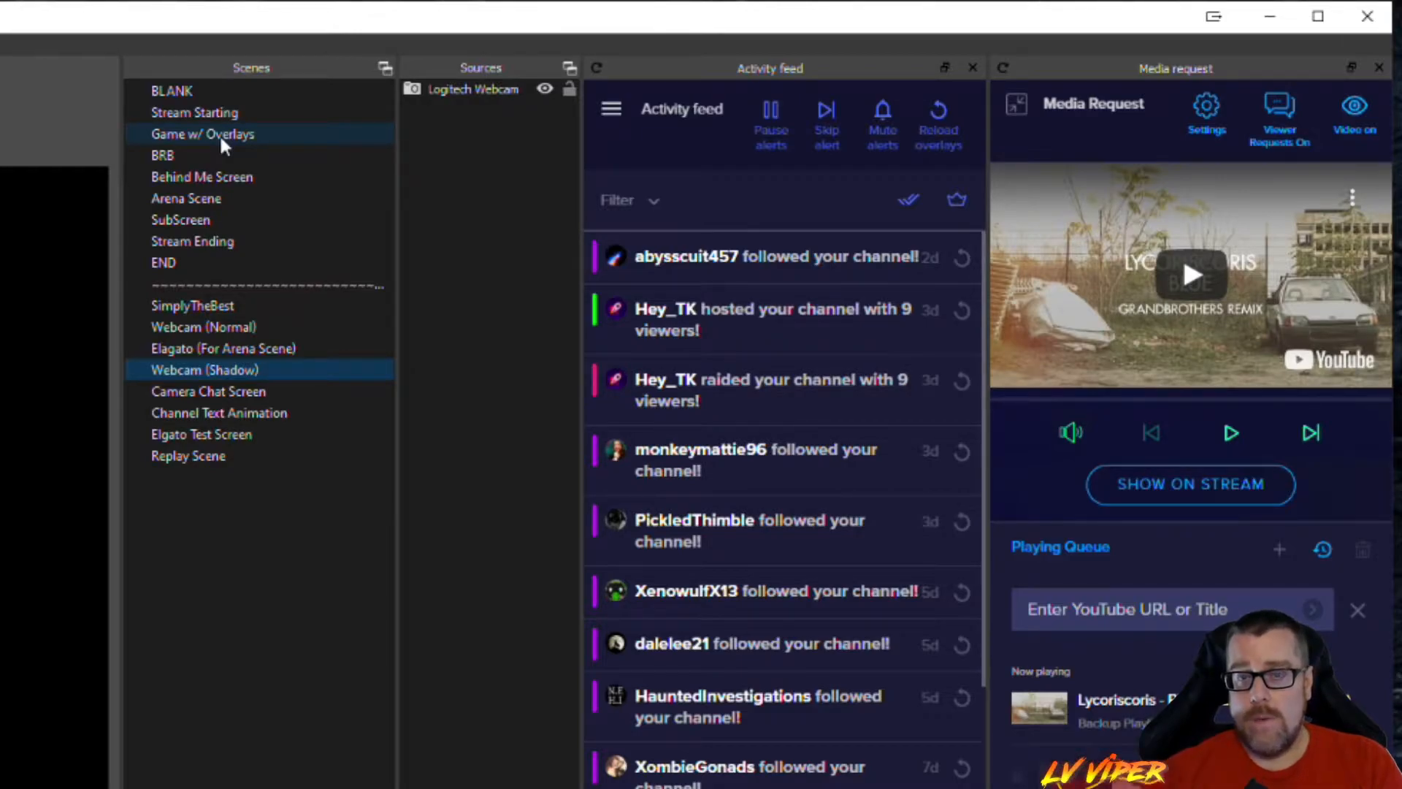
# Step: Inspect the filters applied to the Logitech Webcam source in the Webcam (Shadow) scene
pyautogui.rightClick(495, 91)
pyautogui.click(555, 669)
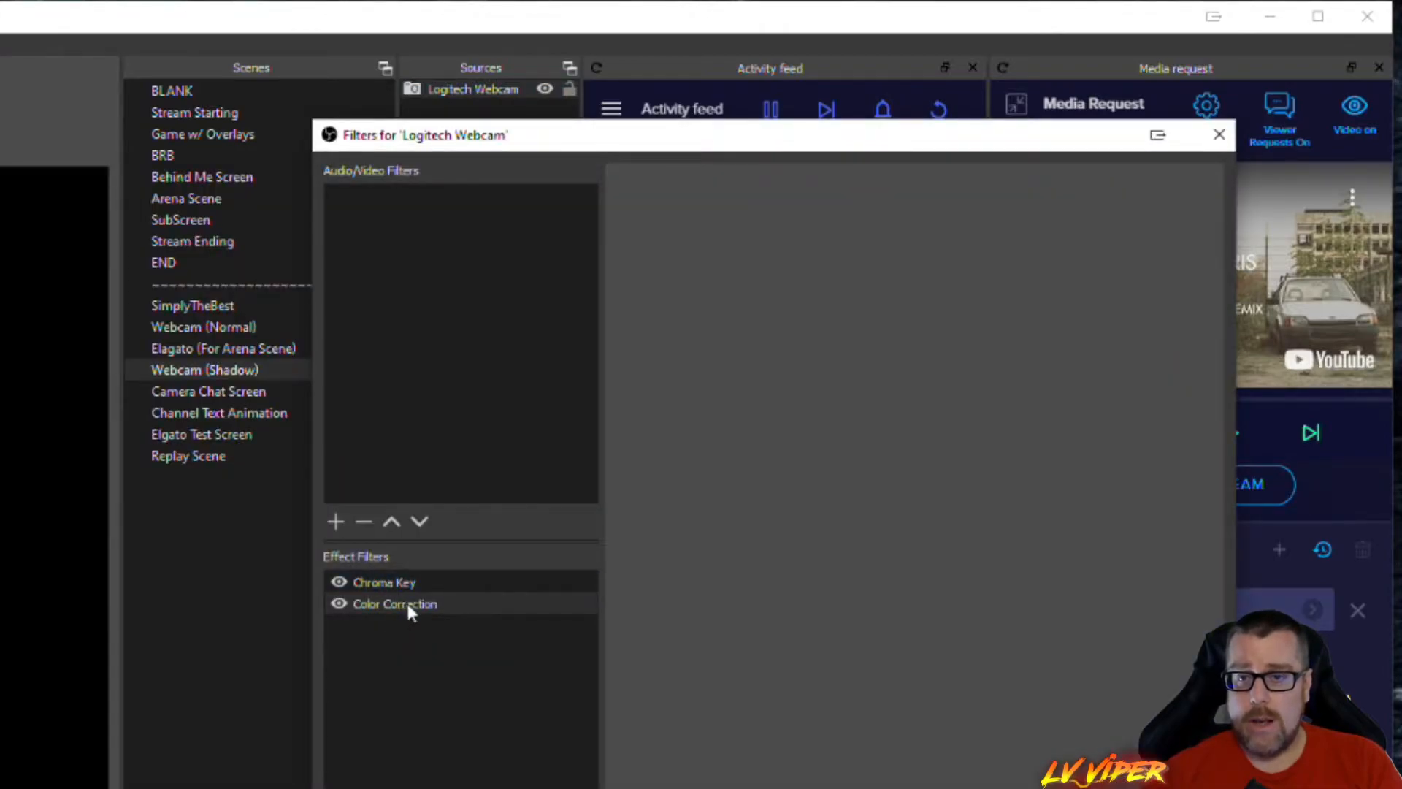
pyautogui.press('Escape')
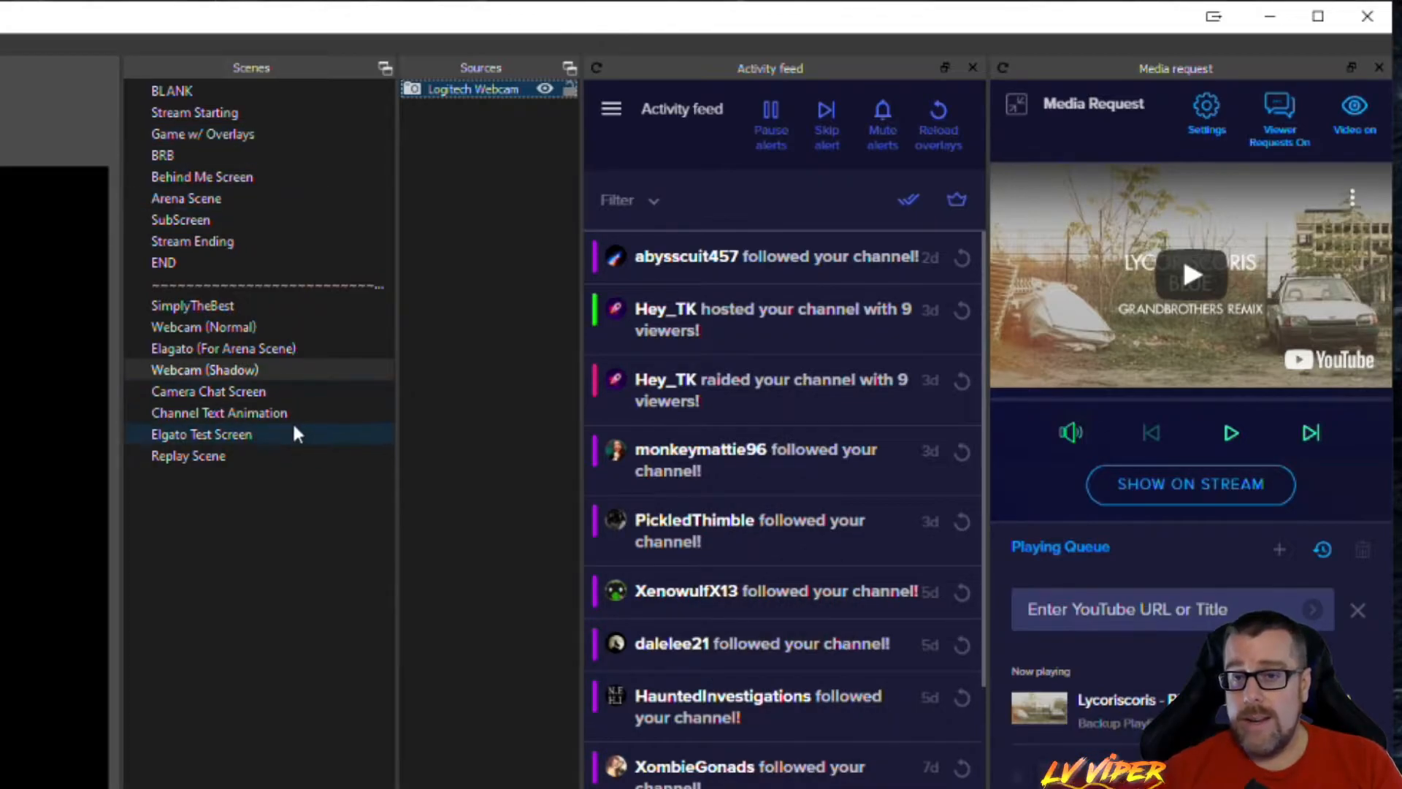
# Step: Inspect the motion filters of the Camera Chat Screen scene, including the settings of Motion - Merch Items
pyautogui.rightClick(227, 394)
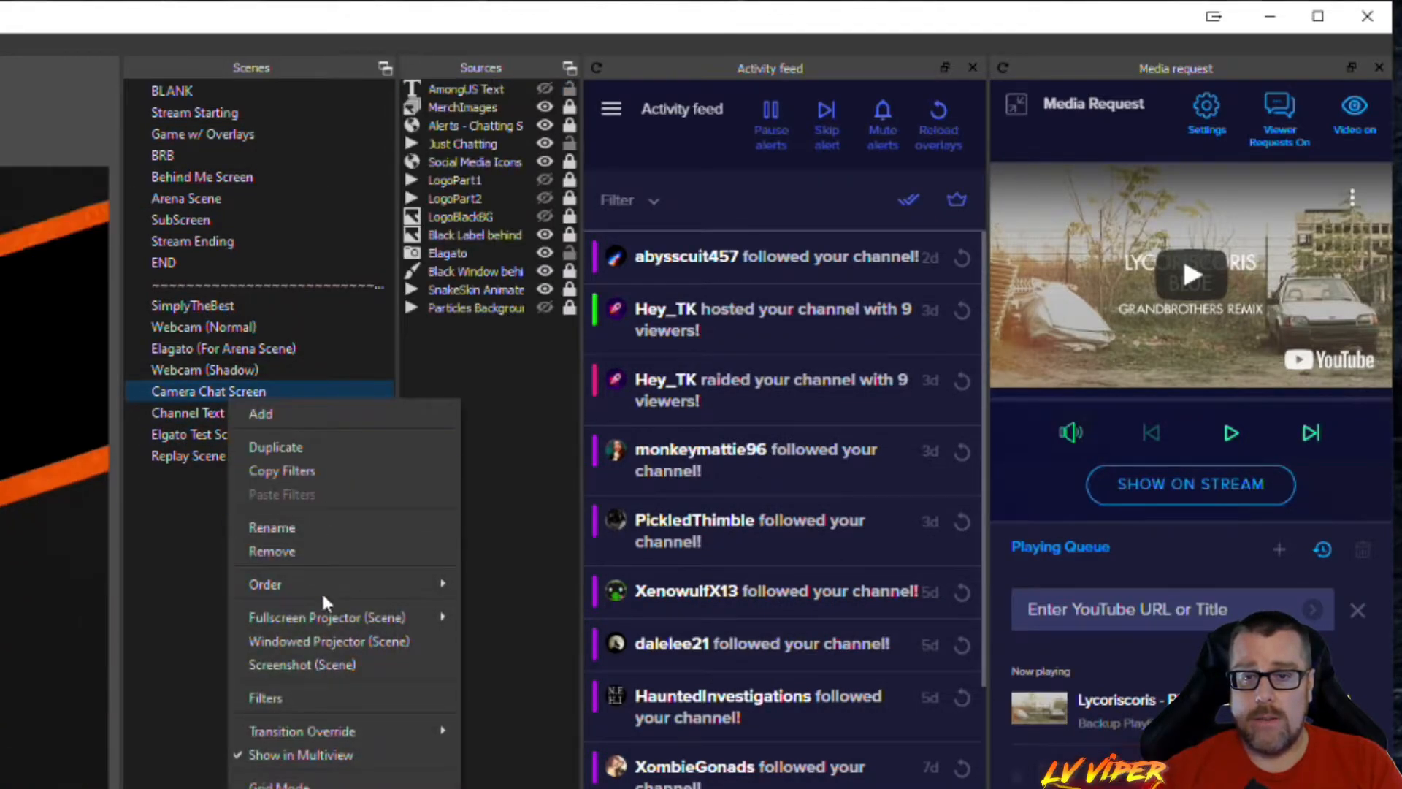
pyautogui.click(283, 699)
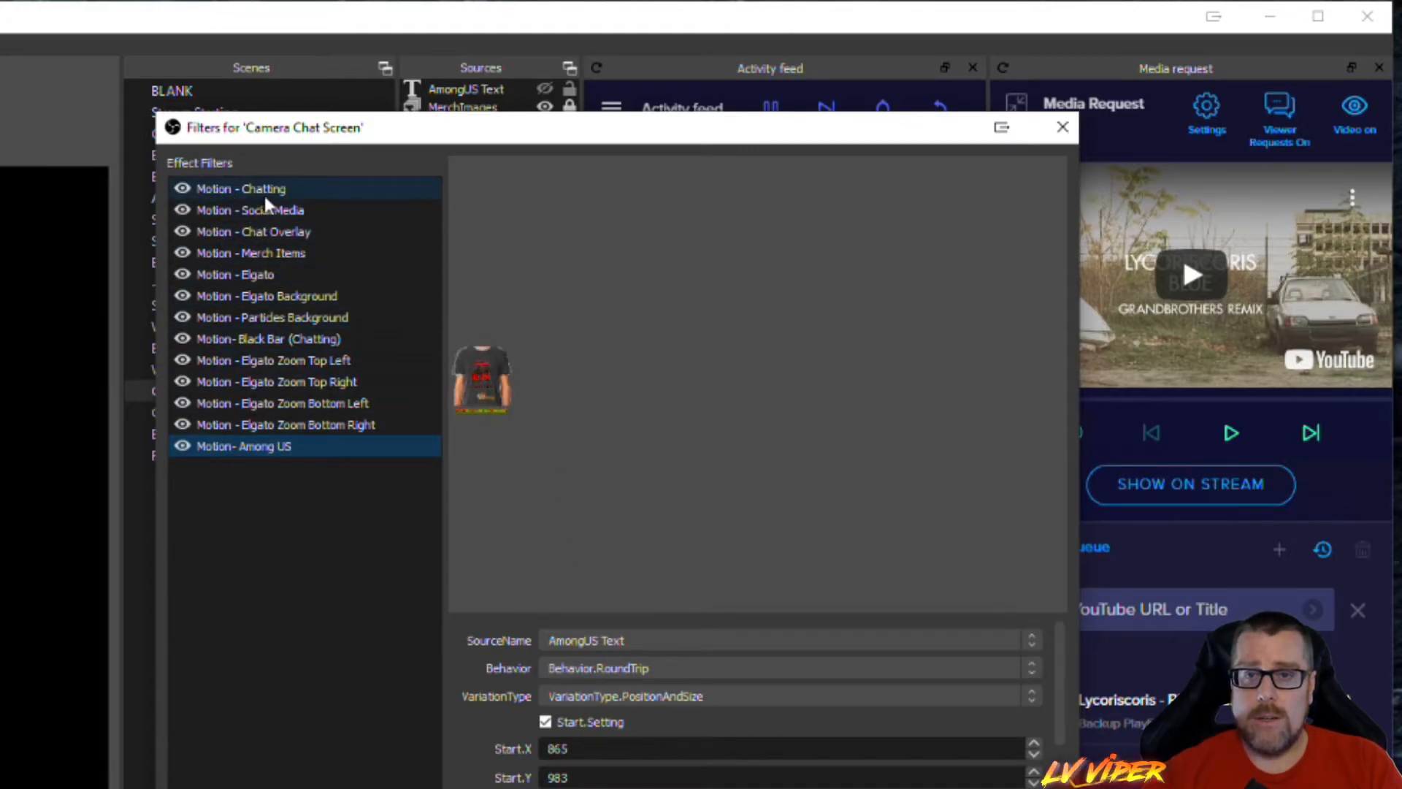
pyautogui.click(251, 252)
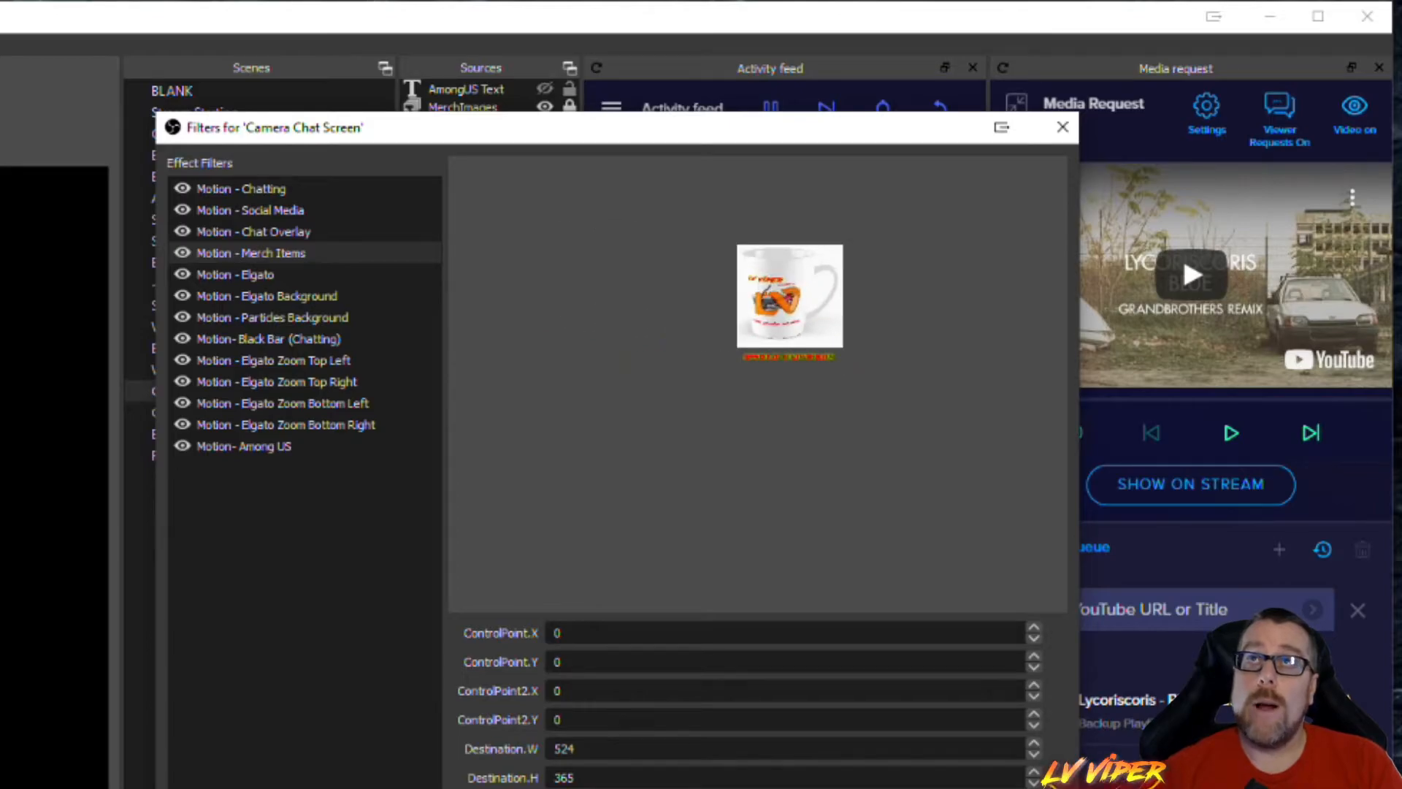
pyautogui.press('Escape')
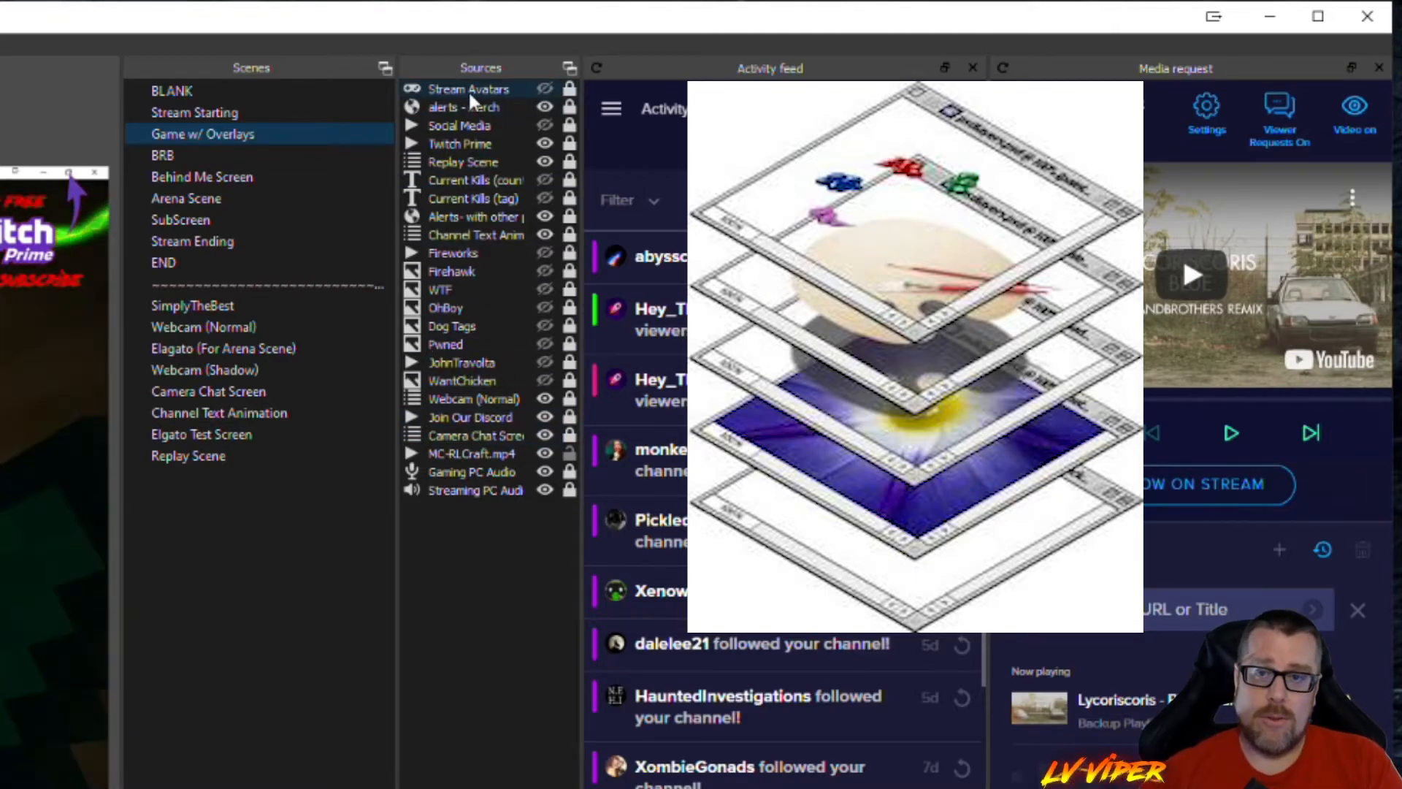
# Step: Review the Transition Override and remaining options of the Game w/ Overlays scene, and switch to the Arena Scene
pyautogui.rightClick(217, 142)
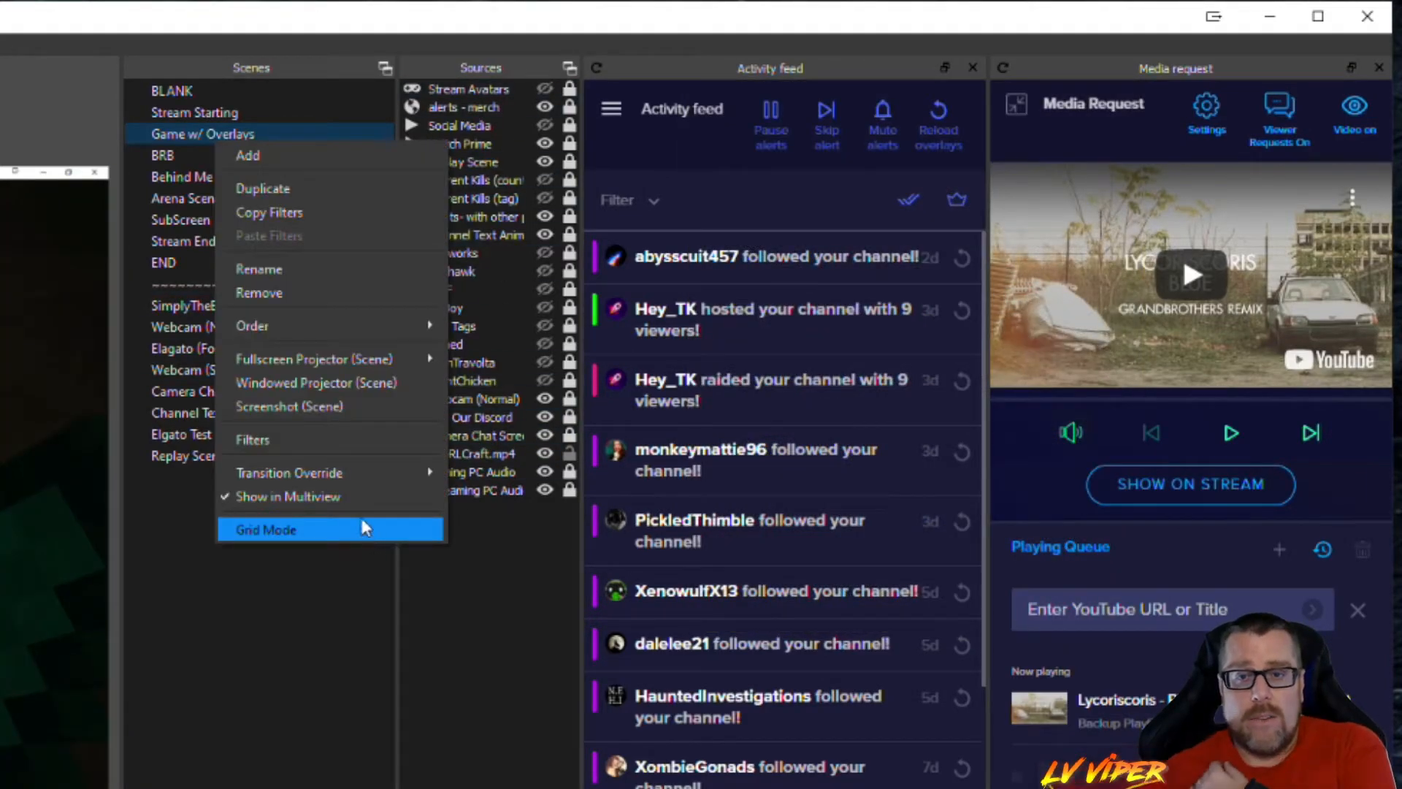
pyautogui.moveTo(323, 476)
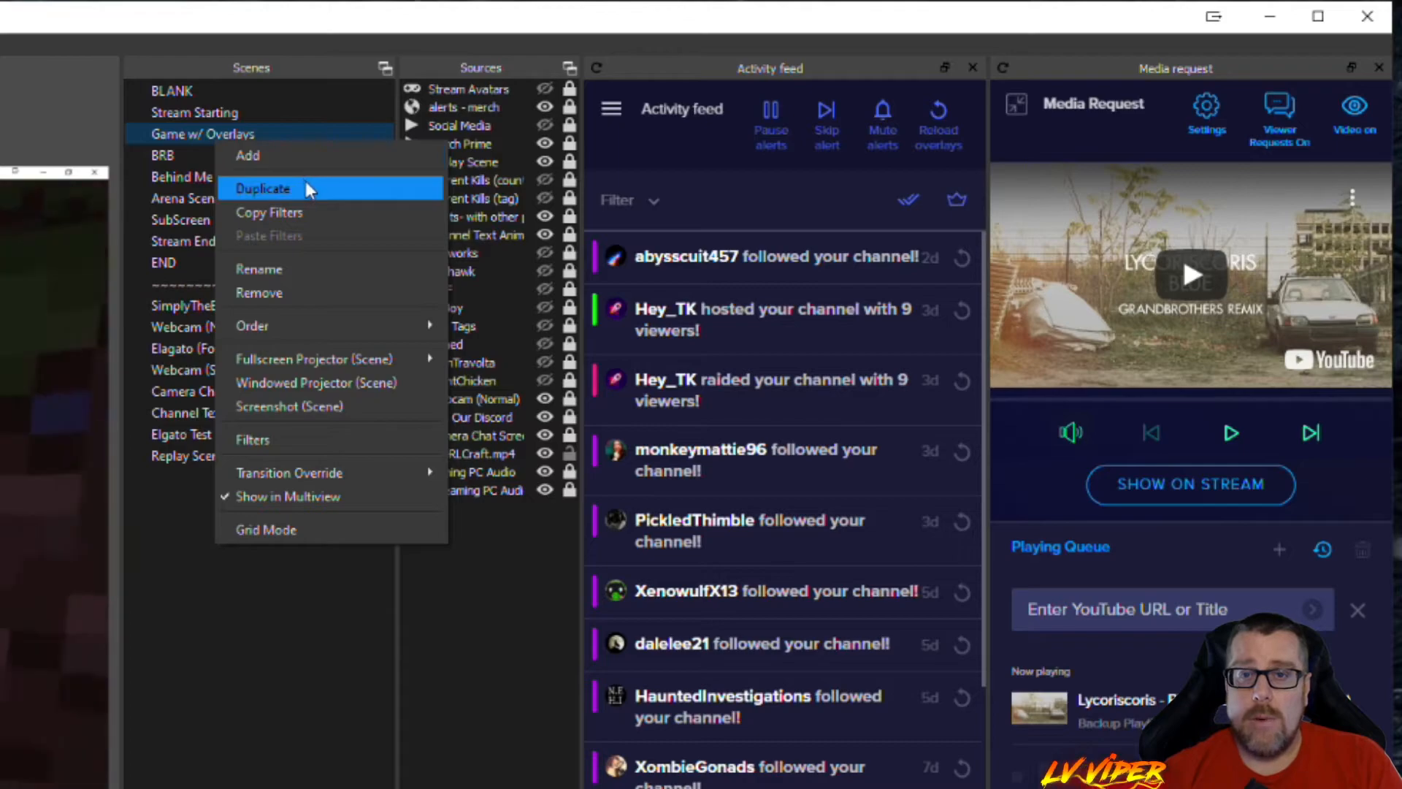
pyautogui.click(192, 672)
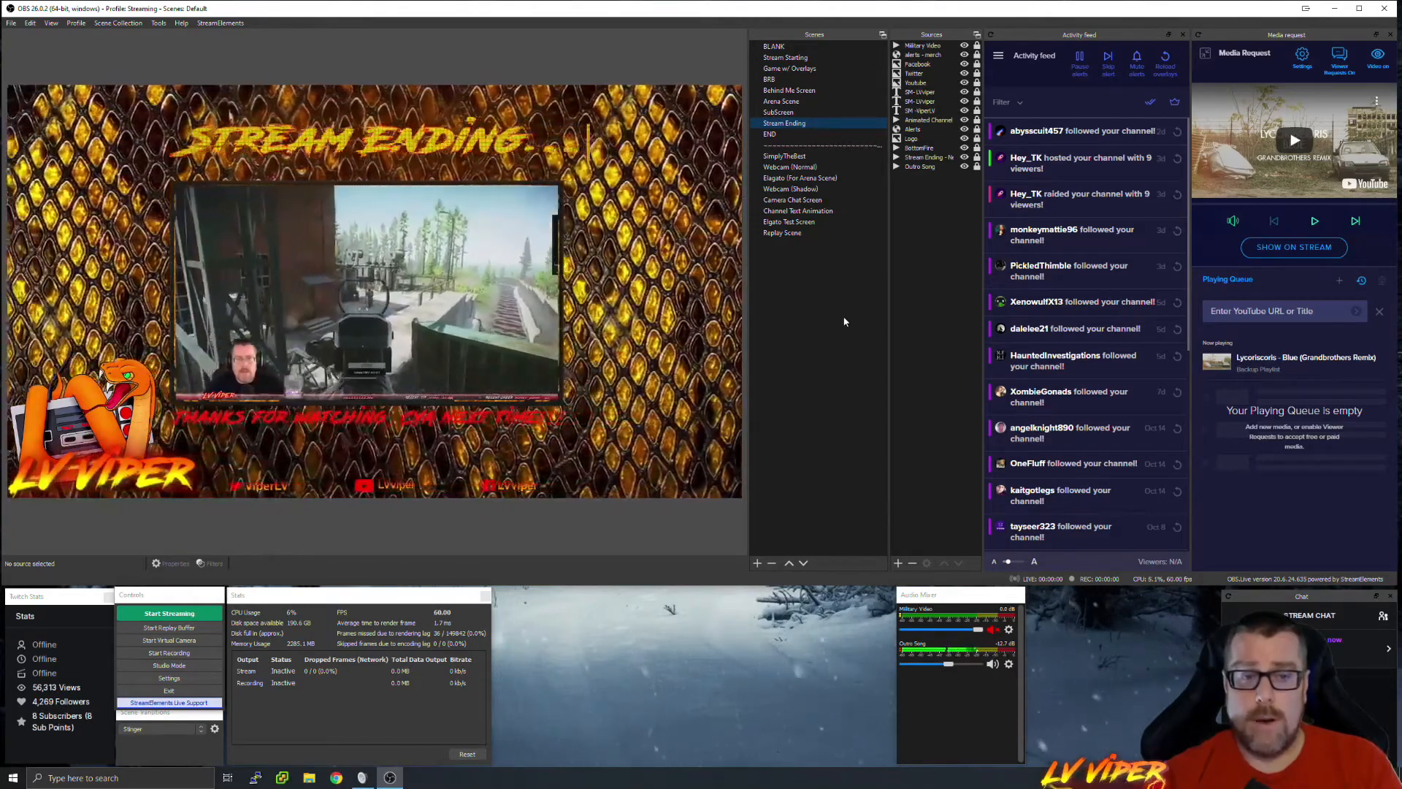
pyautogui.click(779, 102)
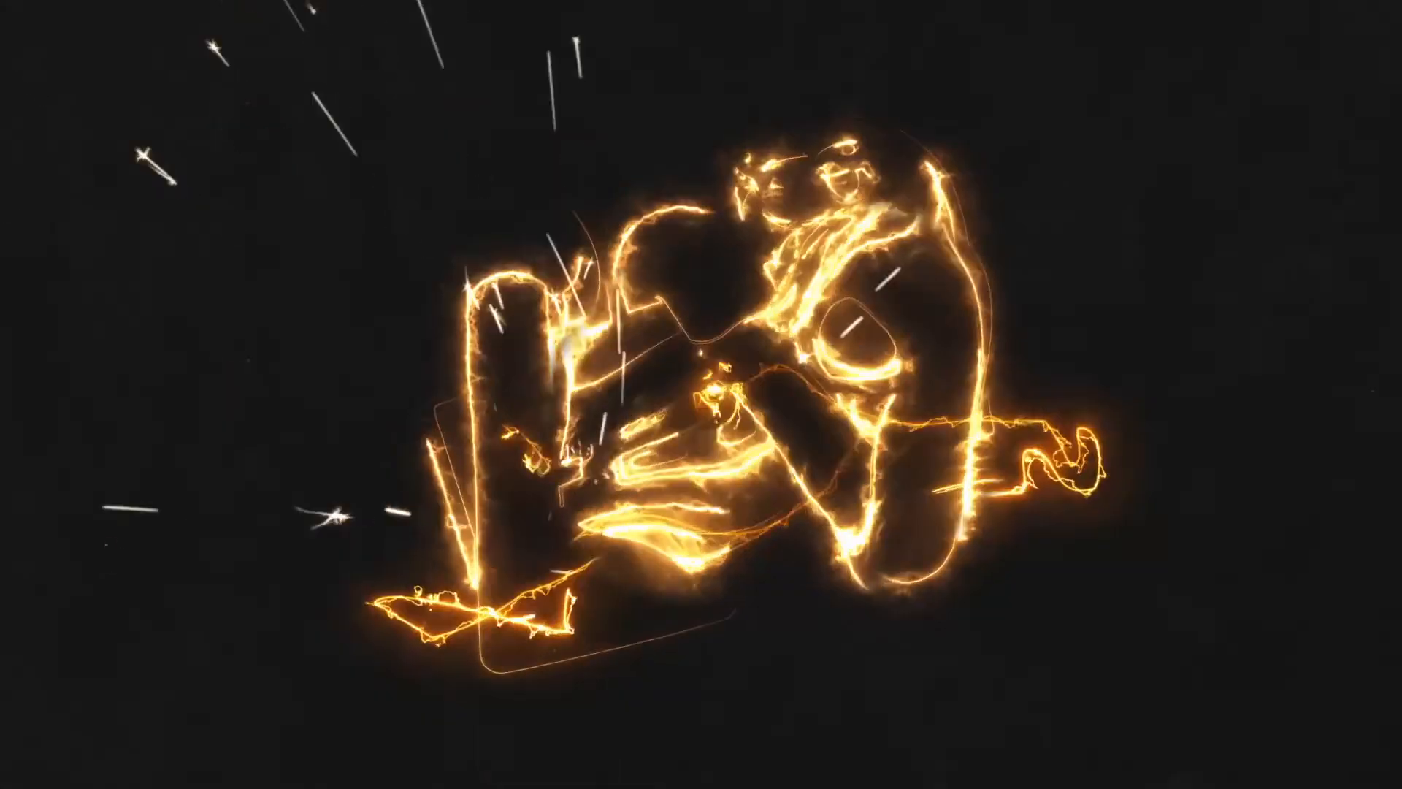